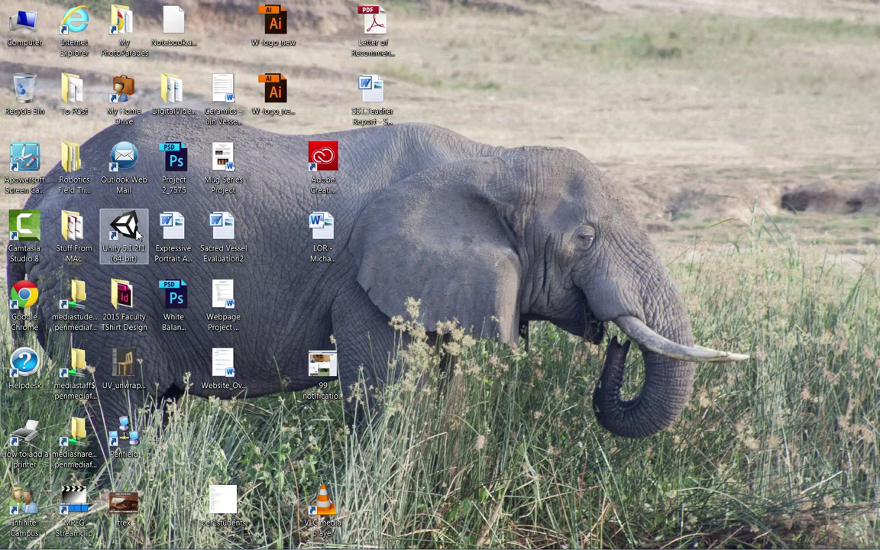
Step: Search the Start menu for 'unity' and launch the Unity program
{"action": "mouse_move", "coordinate": [47, 544]}
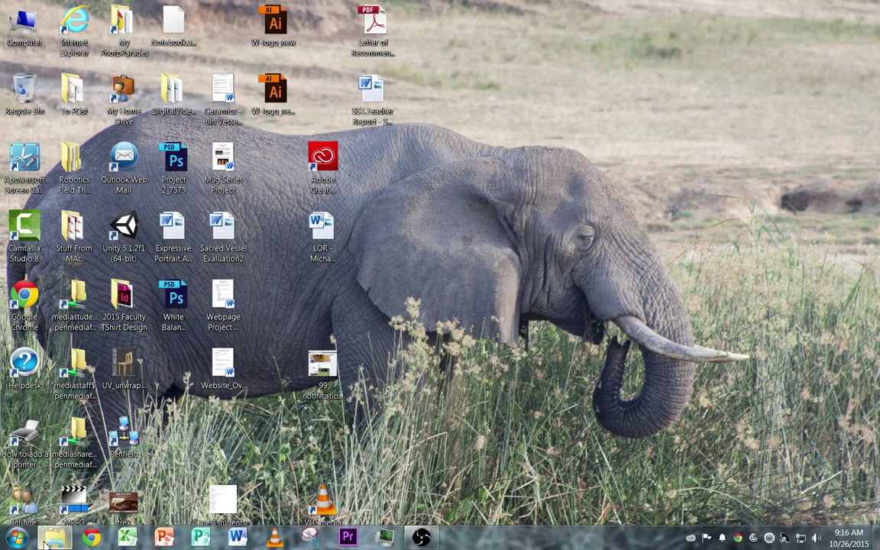
{"action": "left_click", "coordinate": [17, 538]}
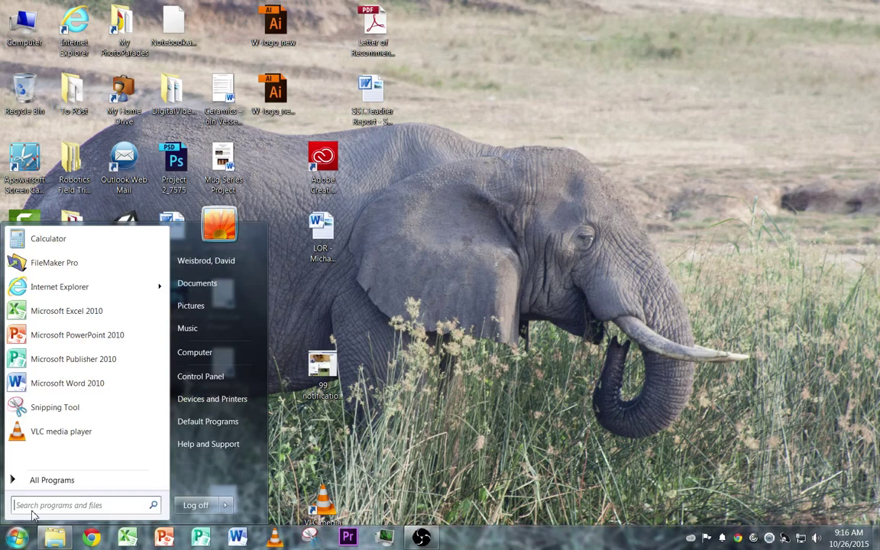
{"action": "type", "text": "un"}
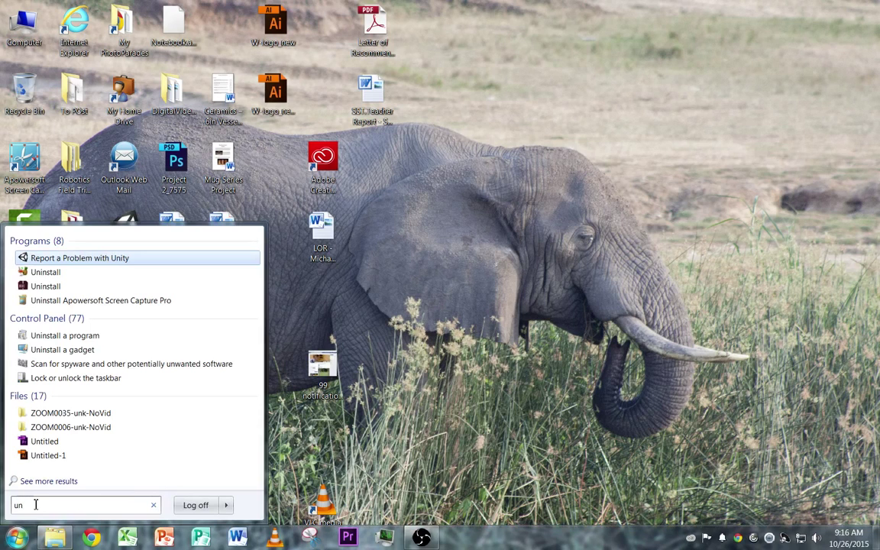
{"action": "type", "text": "ity"}
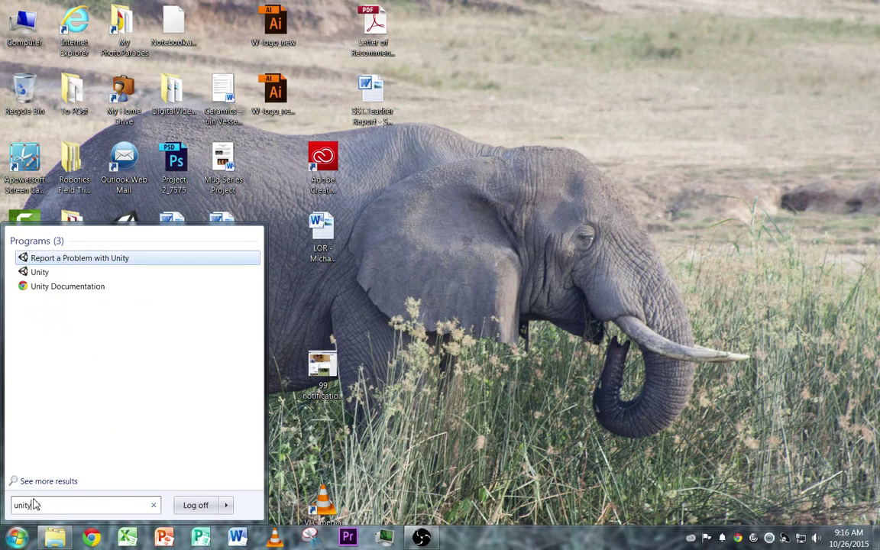
{"action": "left_click", "coordinate": [28, 272]}
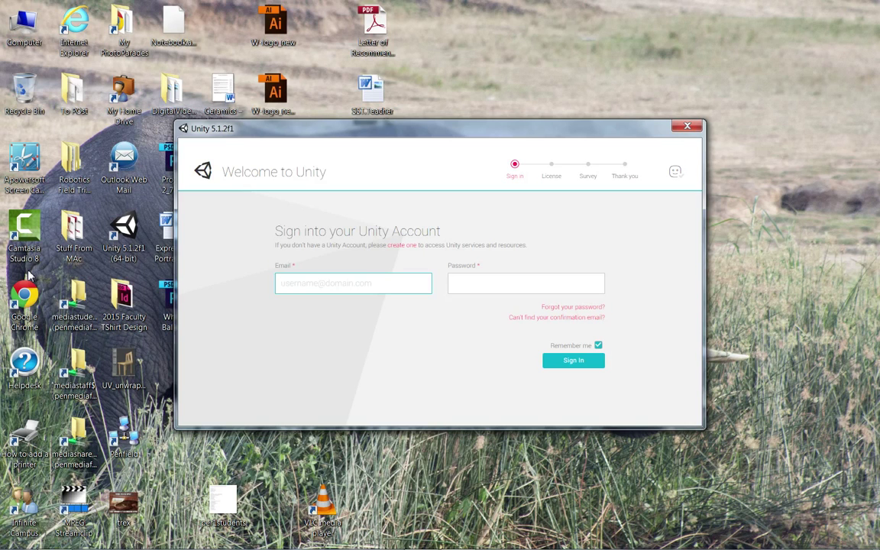
{"action": "left_click_drag", "start_coordinate": [325, 131], "coordinate": [303, 125]}
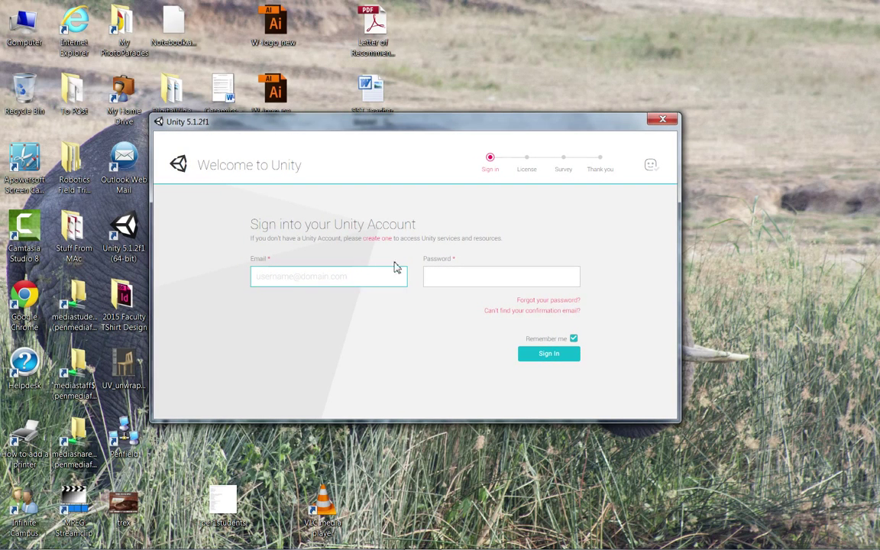
{"action": "left_click", "coordinate": [377, 238]}
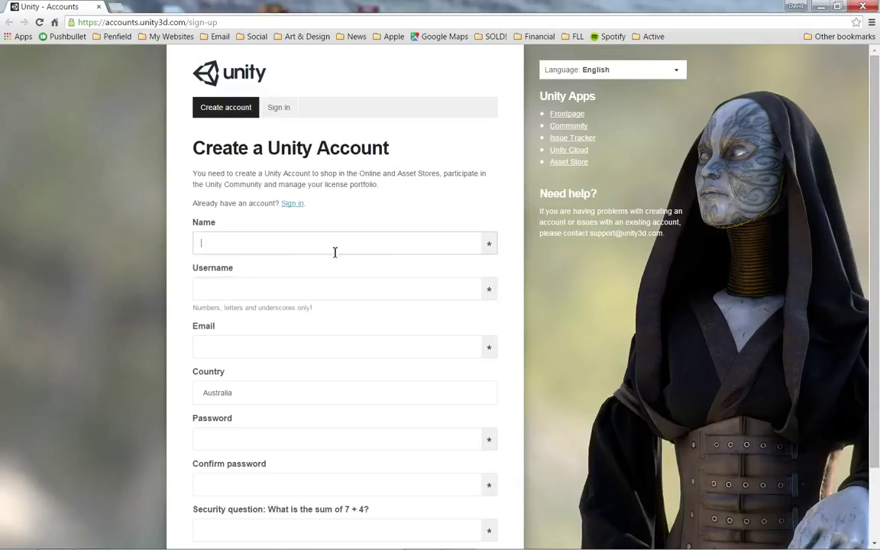
{"action": "left_click", "coordinate": [236, 289]}
{"action": "left_click", "coordinate": [289, 341]}
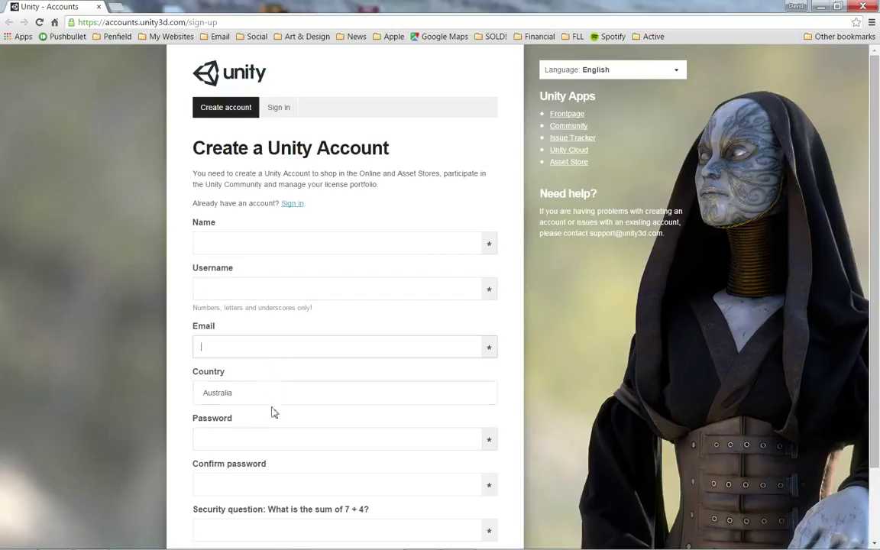
{"action": "scroll", "coordinate": [385, 435], "scroll_direction": "down", "scroll_amount": 1}
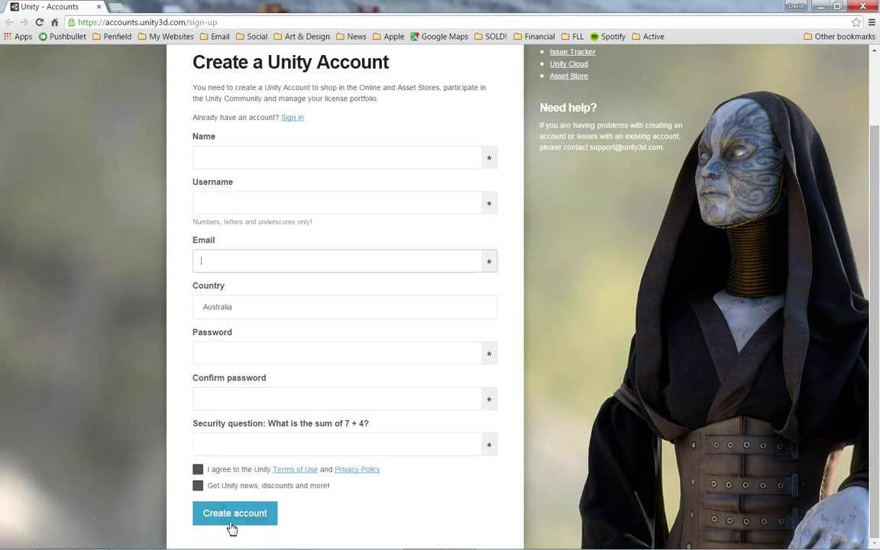
Step: Return to Unity and sign in with the account e-mail and password
{"action": "left_click", "coordinate": [820, 7]}
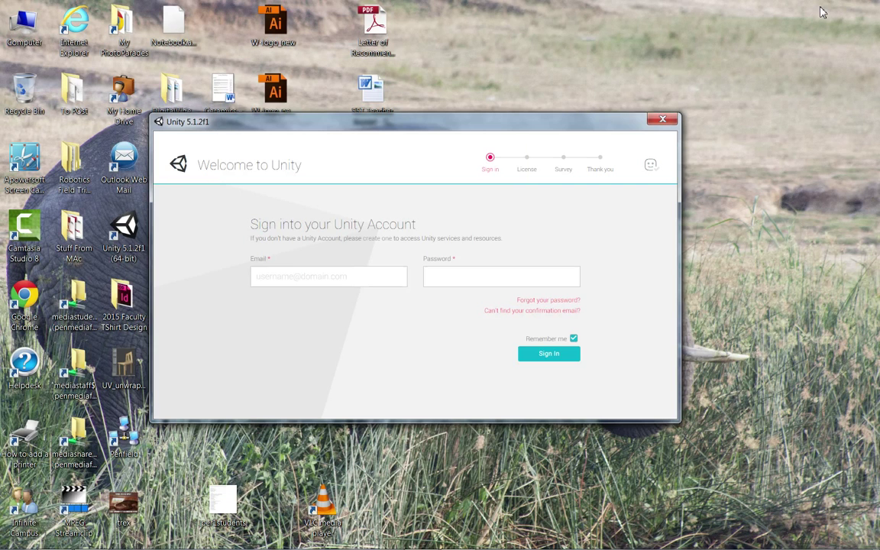
{"action": "left_click", "coordinate": [254, 279]}
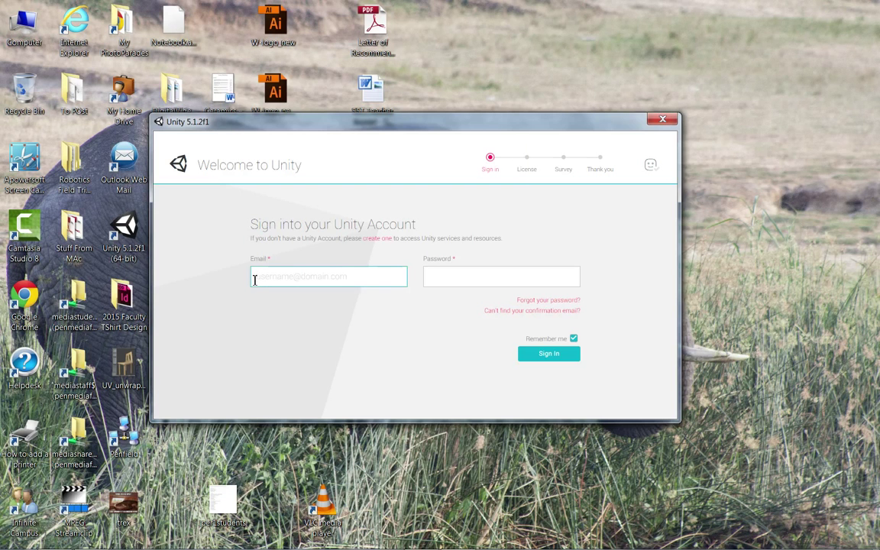
{"action": "key", "text": "Tab"}
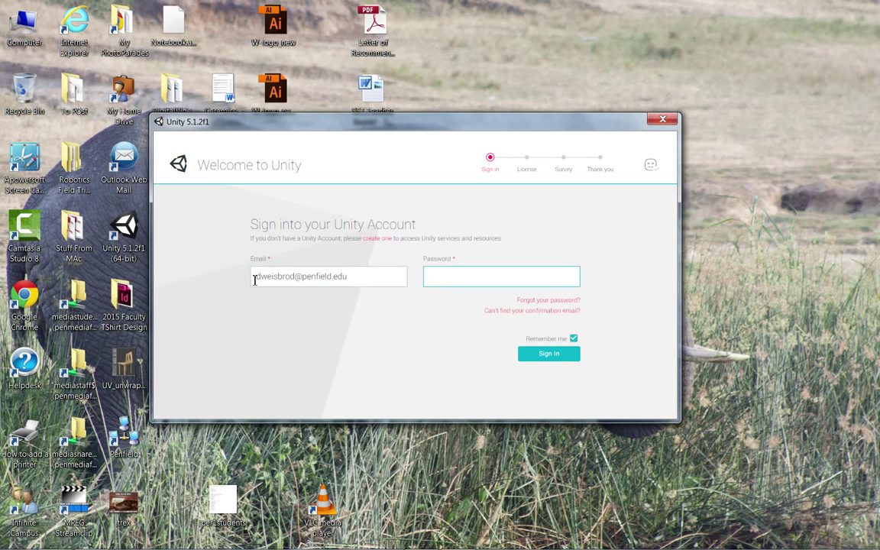
{"action": "type", "text": "********"}
{"action": "key", "text": "Return"}
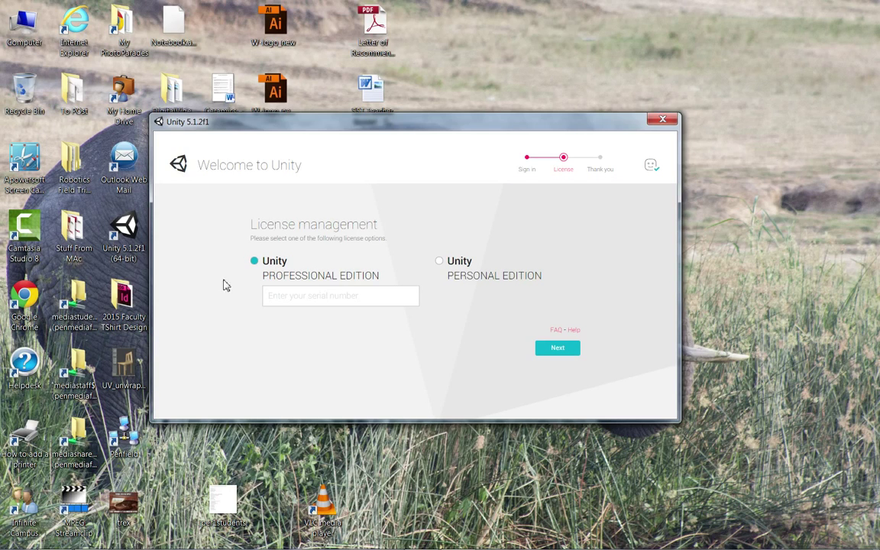
Step: Select Personal Edition instead of Professional and agree to its license terms
{"action": "left_click", "coordinate": [463, 267]}
{"action": "left_click", "coordinate": [276, 267]}
{"action": "left_click", "coordinate": [461, 273]}
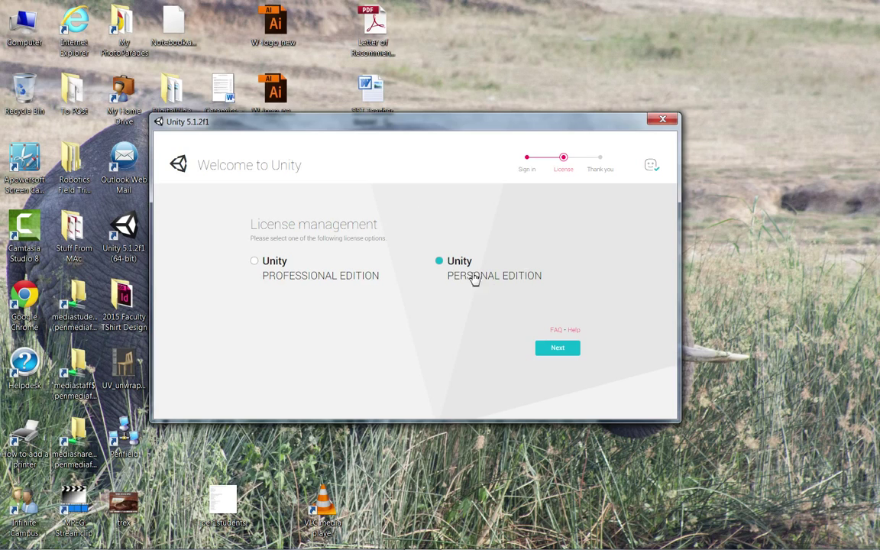
{"action": "left_click", "coordinate": [560, 351]}
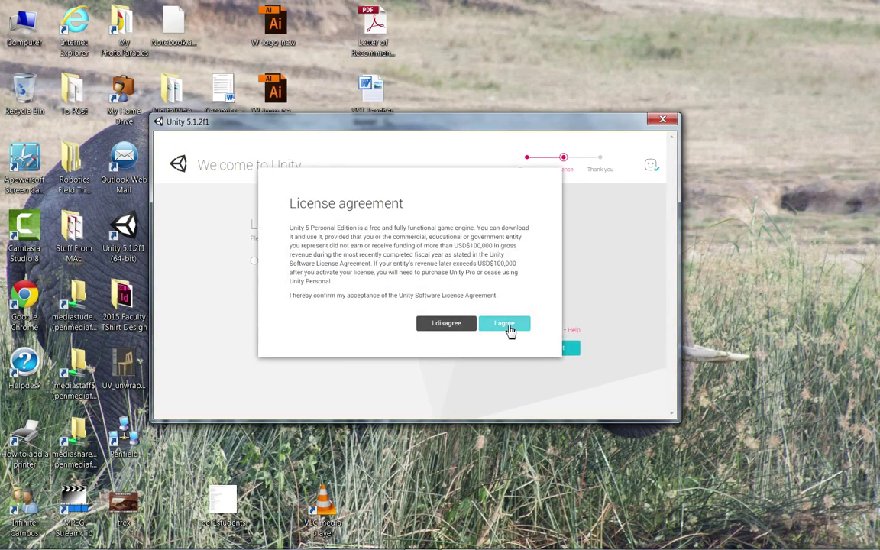
{"action": "left_click", "coordinate": [507, 324]}
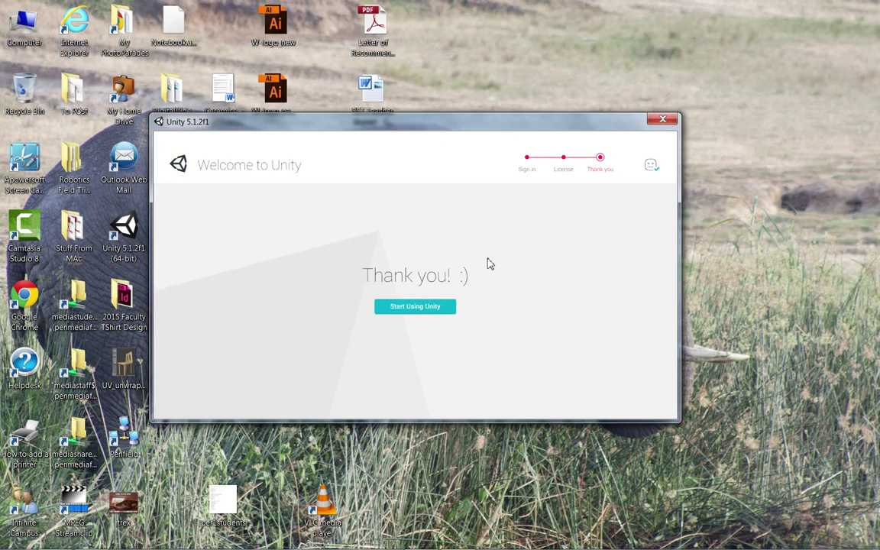
Step: Choose 'Start Using Unity' to reach the Projects page
{"action": "left_click", "coordinate": [416, 312]}
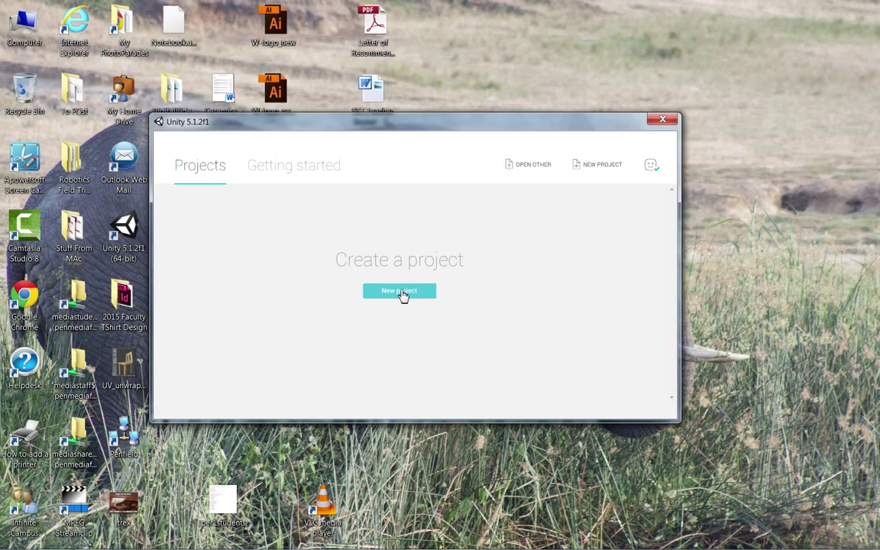
Step: Start a new project and replace 'New Unity Project 1' with 'Game Design Project' plus the creator's surname
{"action": "left_click", "coordinate": [388, 295]}
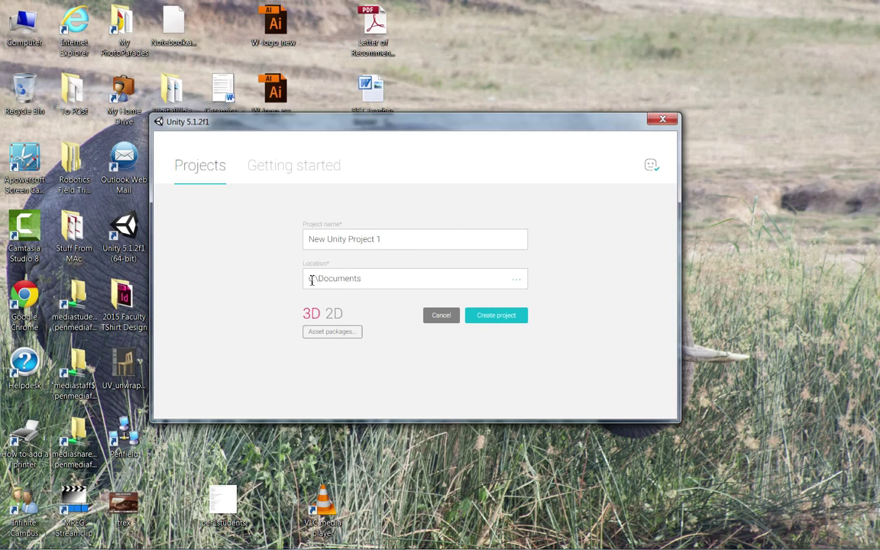
{"action": "left_click_drag", "start_coordinate": [418, 244], "coordinate": [281, 244]}
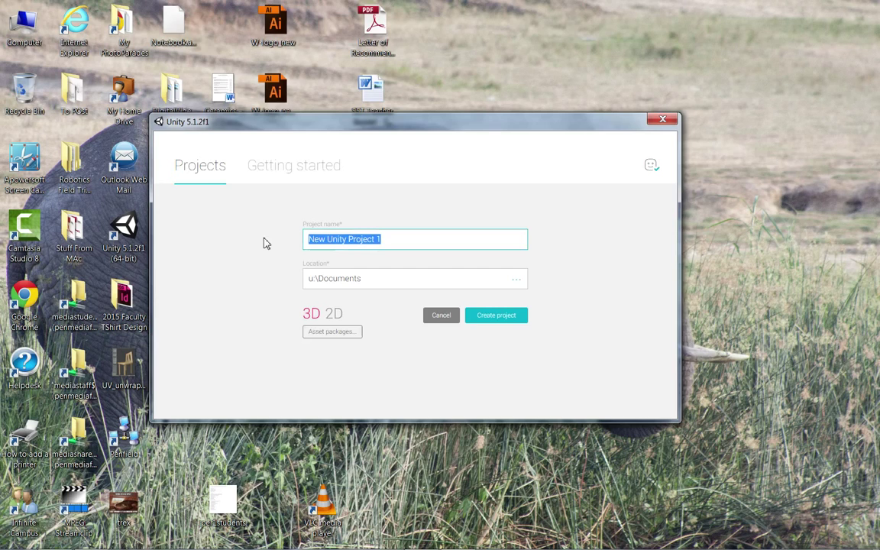
{"action": "type", "text": "Game Design Project"}
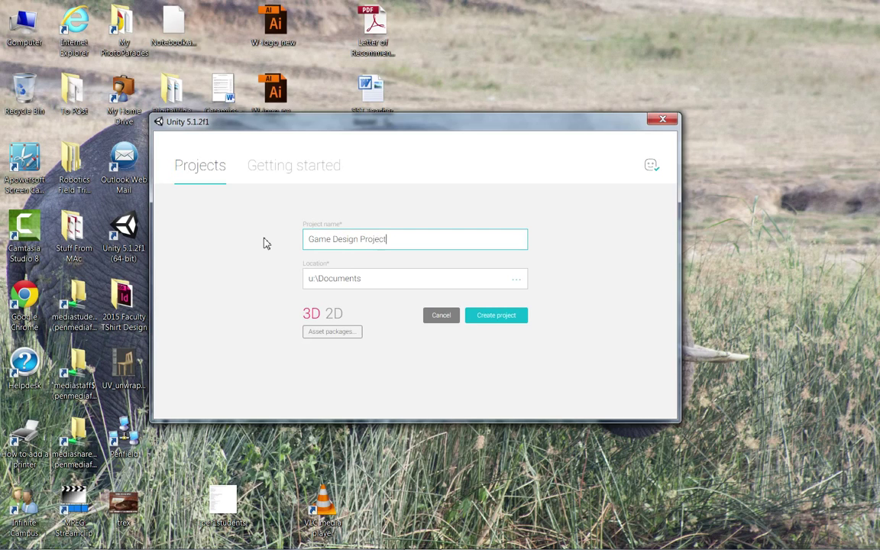
{"action": "type", "text": " - Weisbrod"}
Step: Pick the user's own staff folder on MediaStaff$ (Y:) as the project location
{"action": "left_click", "coordinate": [516, 281]}
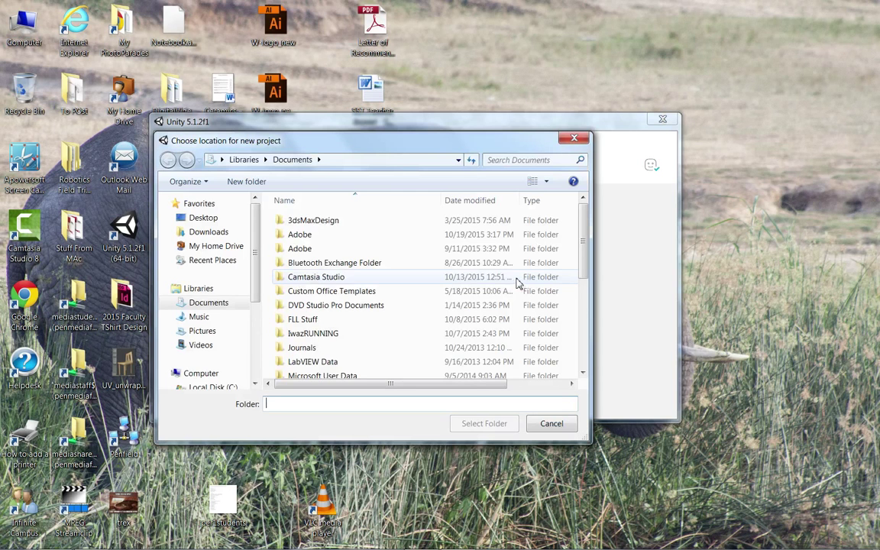
{"action": "left_click_drag", "start_coordinate": [435, 146], "coordinate": [306, 376]}
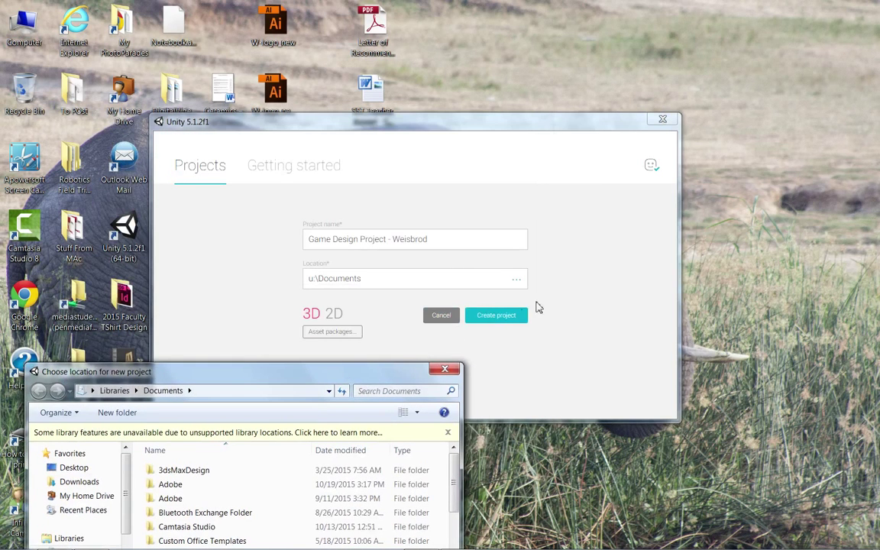
{"action": "left_click_drag", "start_coordinate": [231, 226], "coordinate": [319, 83]}
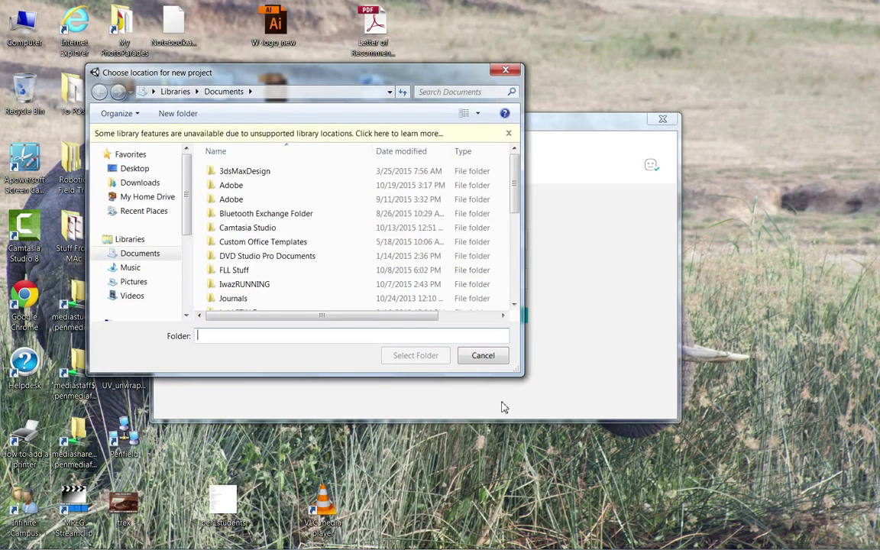
{"action": "left_click_drag", "start_coordinate": [518, 374], "coordinate": [687, 492]}
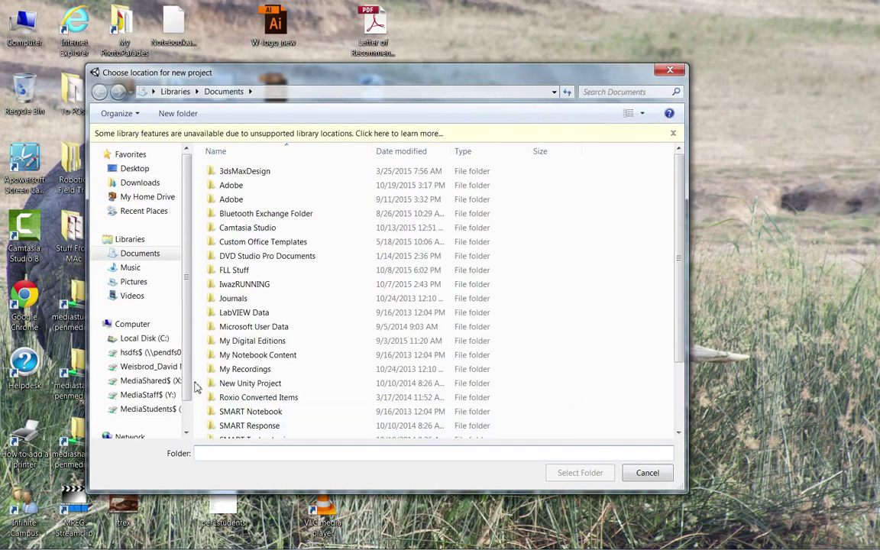
{"action": "left_click", "coordinate": [143, 324]}
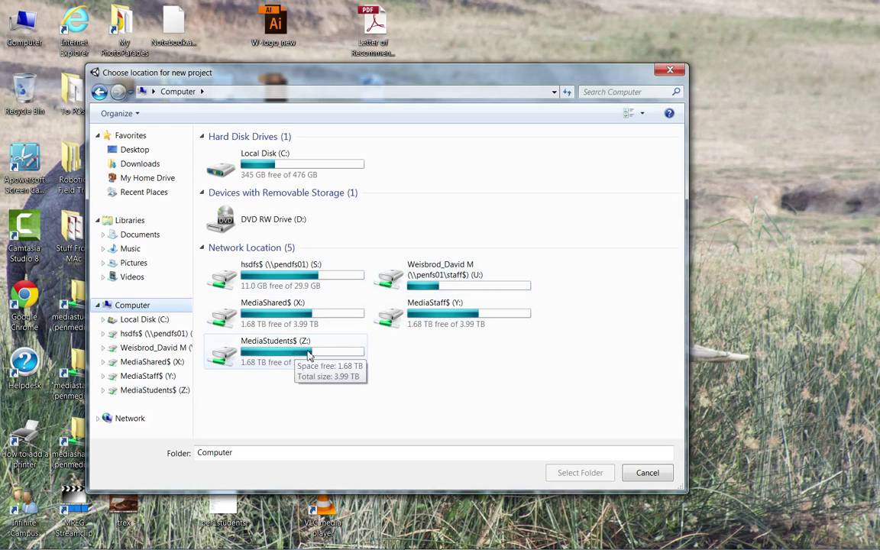
{"action": "double_click", "coordinate": [442, 317]}
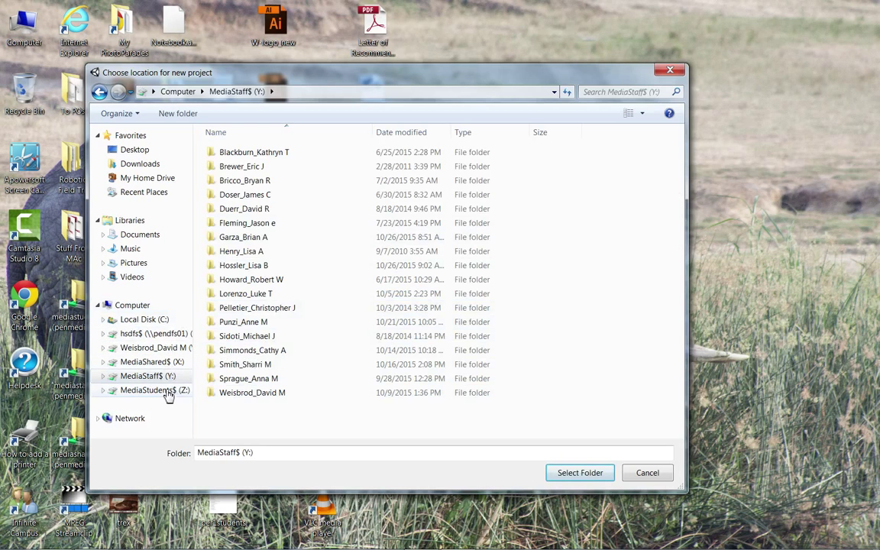
{"action": "left_click", "coordinate": [166, 392]}
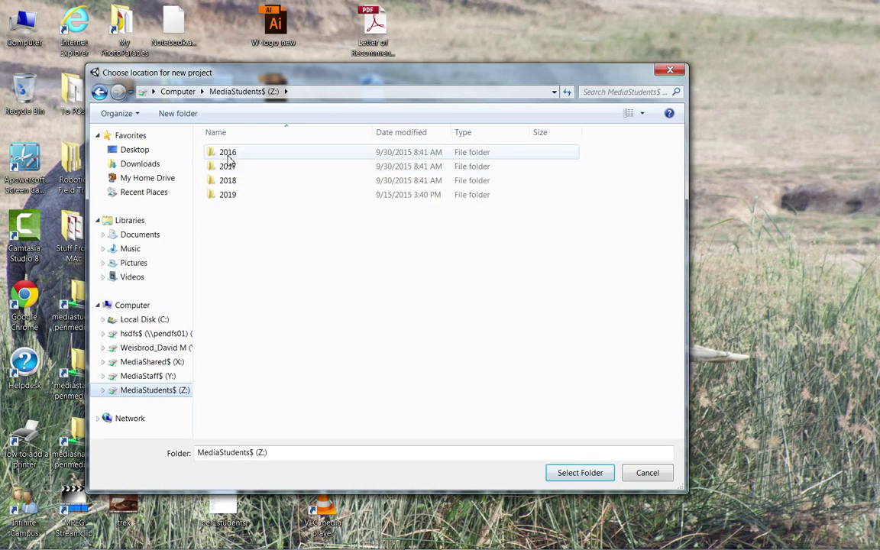
{"action": "double_click", "coordinate": [248, 167]}
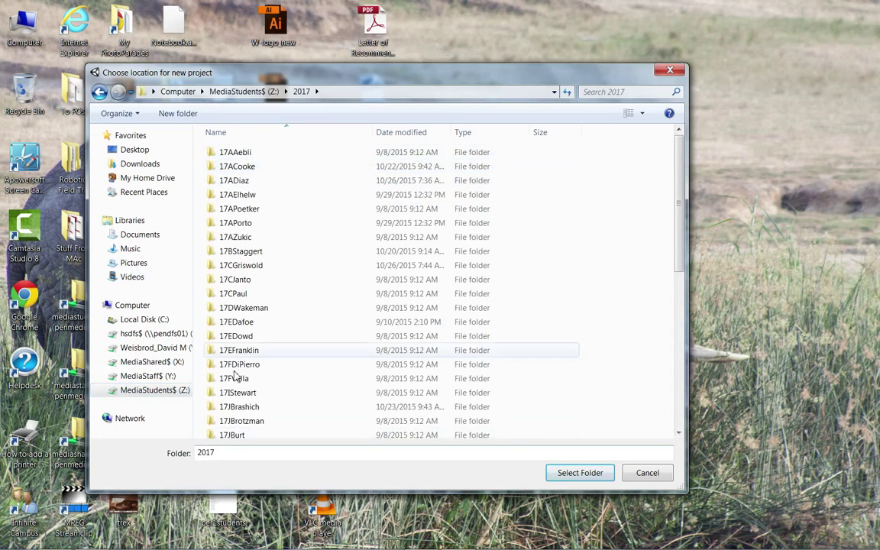
{"action": "left_click", "coordinate": [145, 377]}
{"action": "double_click", "coordinate": [271, 393]}
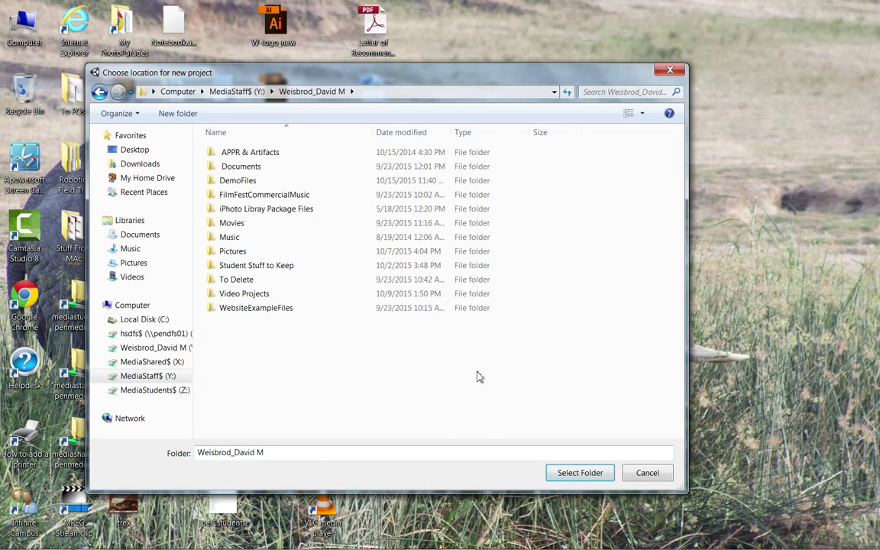
{"action": "left_click", "coordinate": [588, 475]}
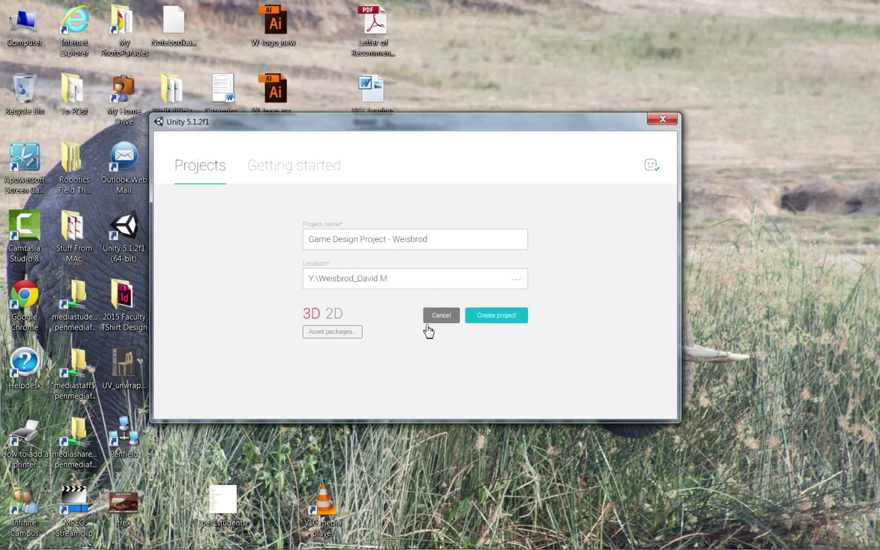
Step: Create the 3D Game Design Project and open it in the editor
{"action": "left_click", "coordinate": [500, 318]}
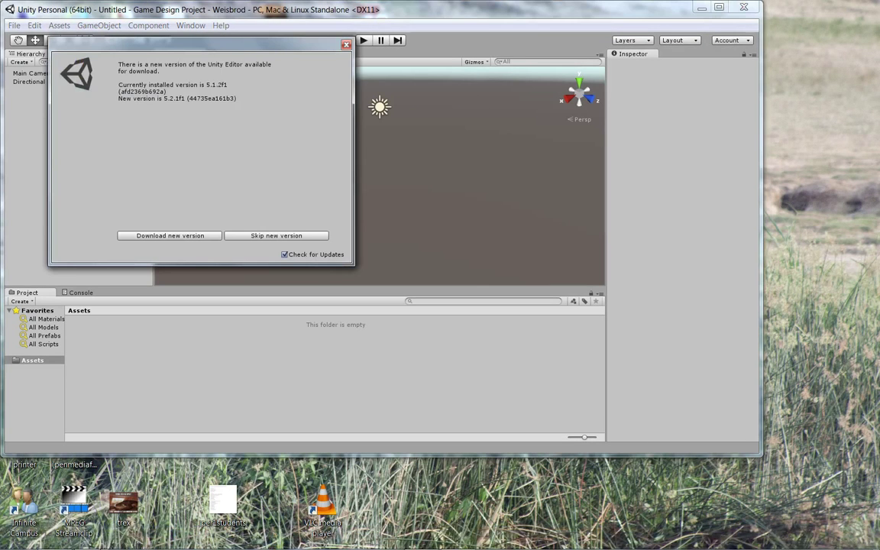
Step: In Explorer, open MediaStaff$ (Y:) > staff folder > project folder > Assets, confirming it's empty
{"action": "left_click", "coordinate": [54, 538]}
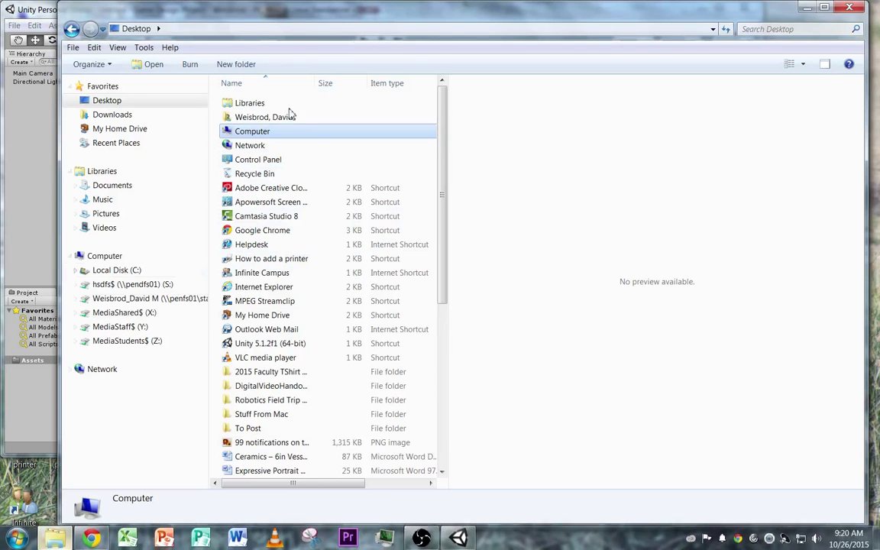
{"action": "left_click", "coordinate": [141, 327]}
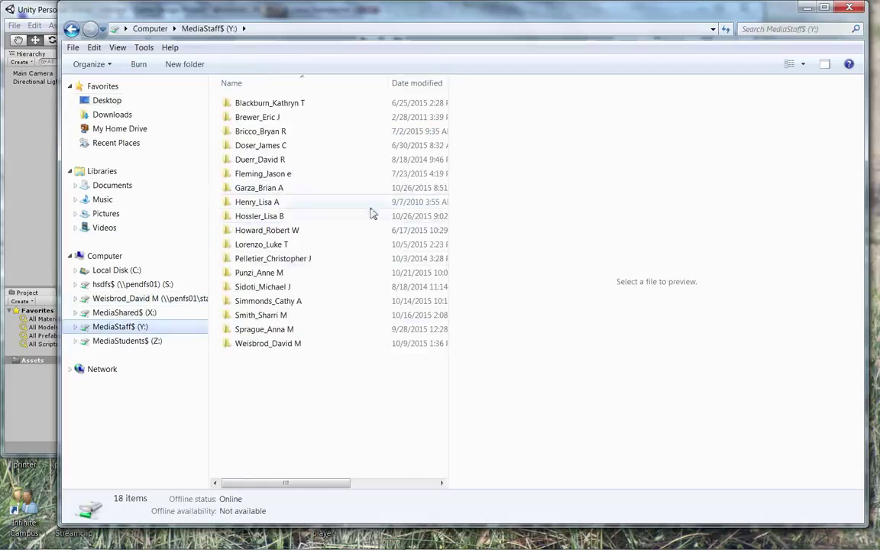
{"action": "double_click", "coordinate": [276, 343]}
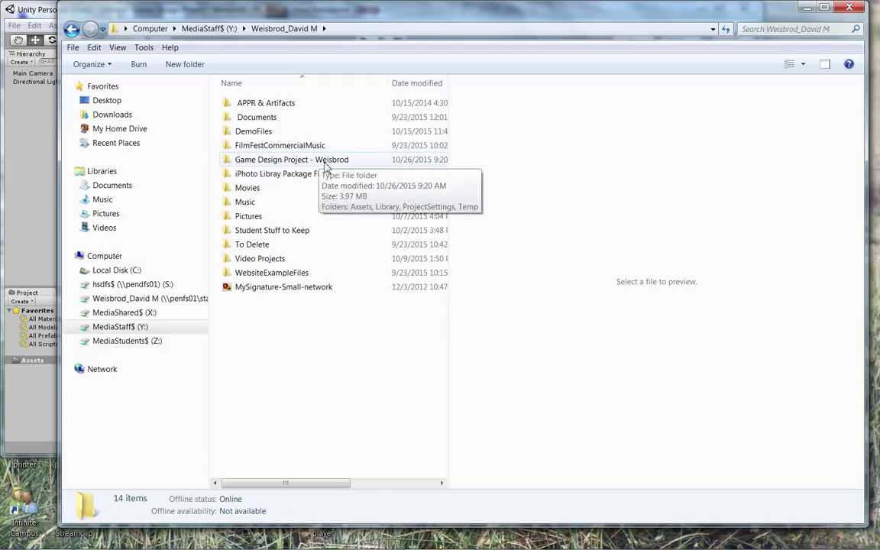
{"action": "double_click", "coordinate": [325, 162]}
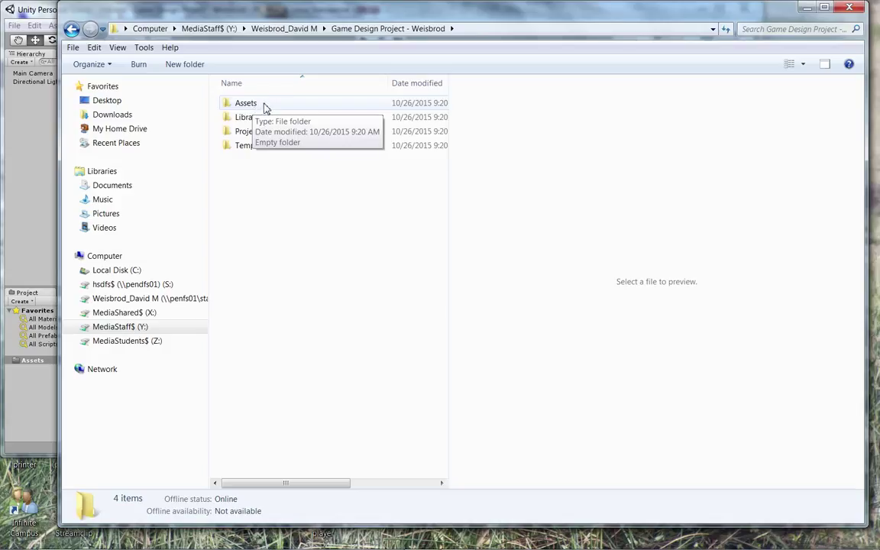
{"action": "double_click", "coordinate": [265, 108]}
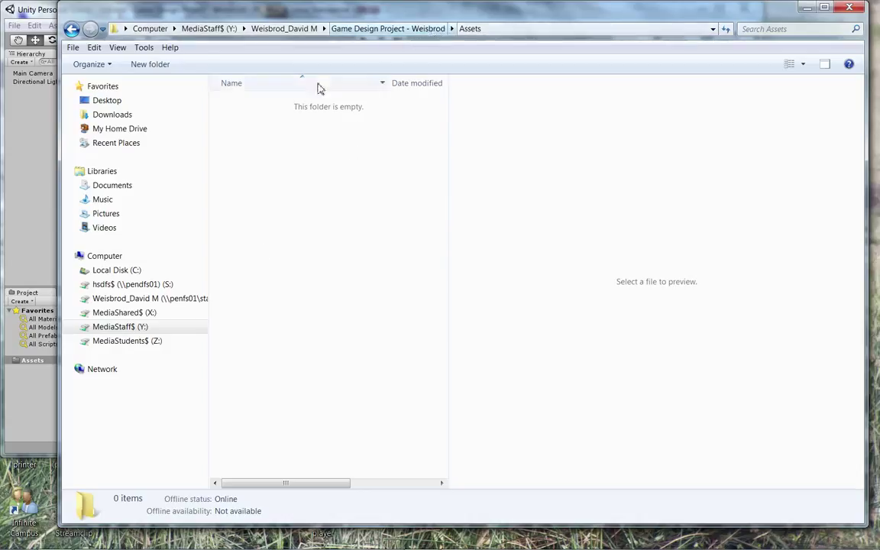
Step: Disable Check for Updates, skip the new version, and widen the Project panel's folder tree
{"action": "mouse_move", "coordinate": [320, 546]}
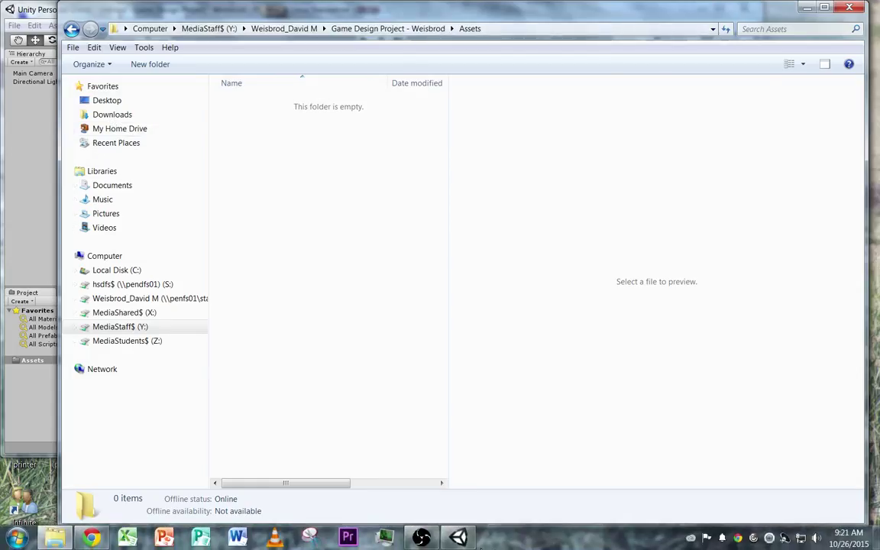
{"action": "left_click", "coordinate": [458, 537]}
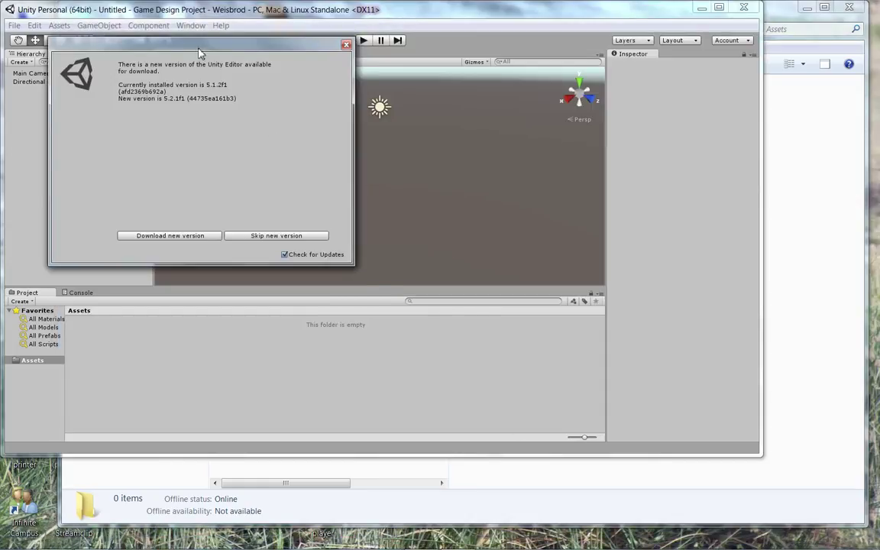
{"action": "left_click_drag", "start_coordinate": [199, 53], "coordinate": [218, 106]}
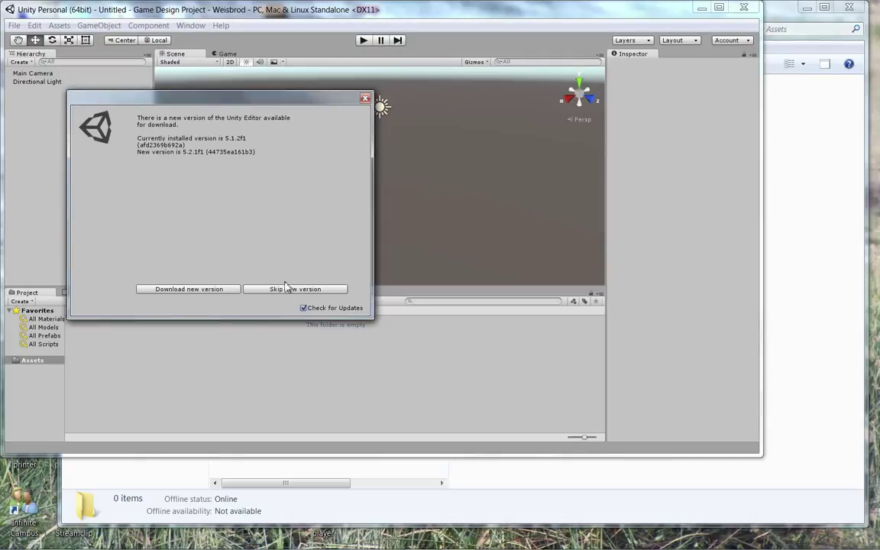
{"action": "left_click", "coordinate": [303, 308]}
{"action": "left_click", "coordinate": [322, 291]}
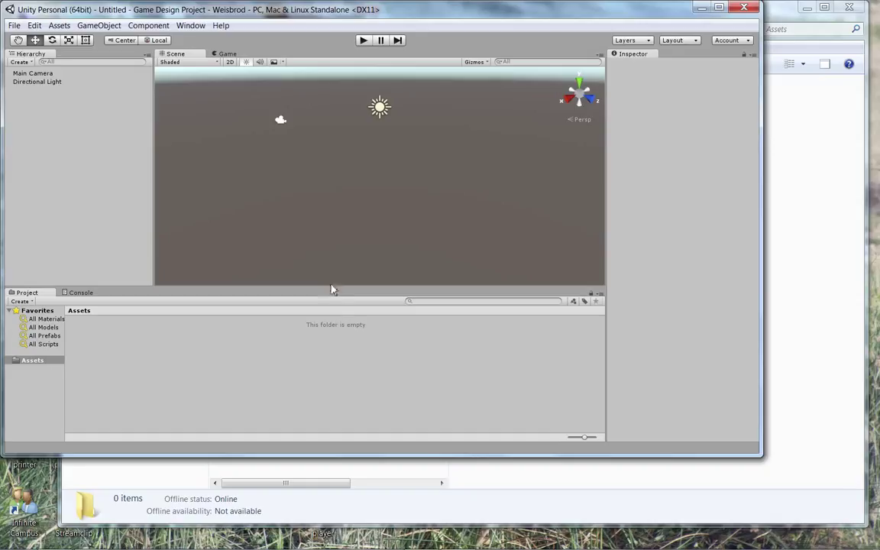
{"action": "left_click_drag", "start_coordinate": [66, 388], "coordinate": [102, 377]}
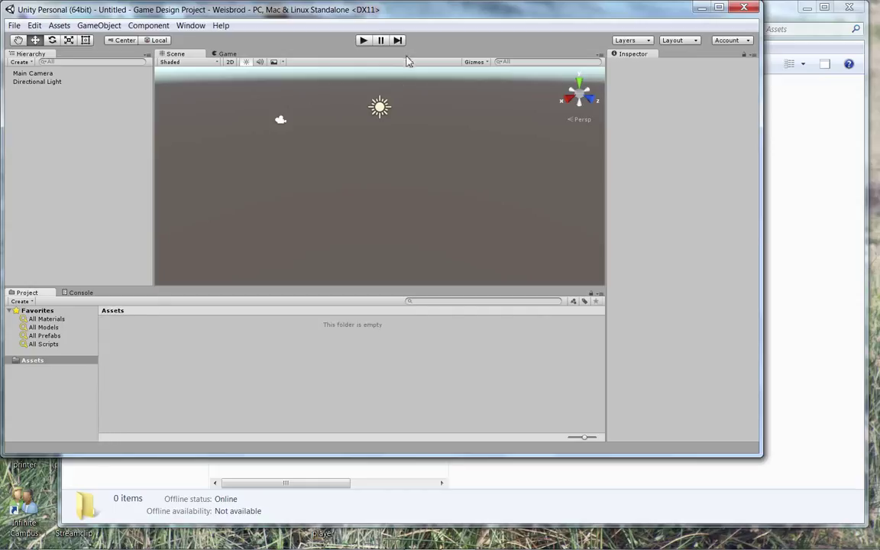
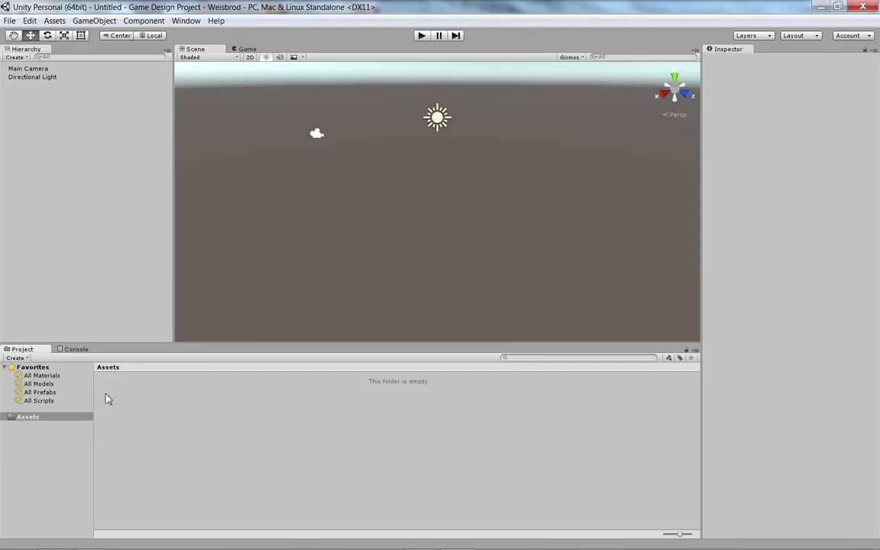
Step: Browse from the Y: drive through the user folder into DemoFiles > Blender
{"action": "left_click", "coordinate": [820, 7]}
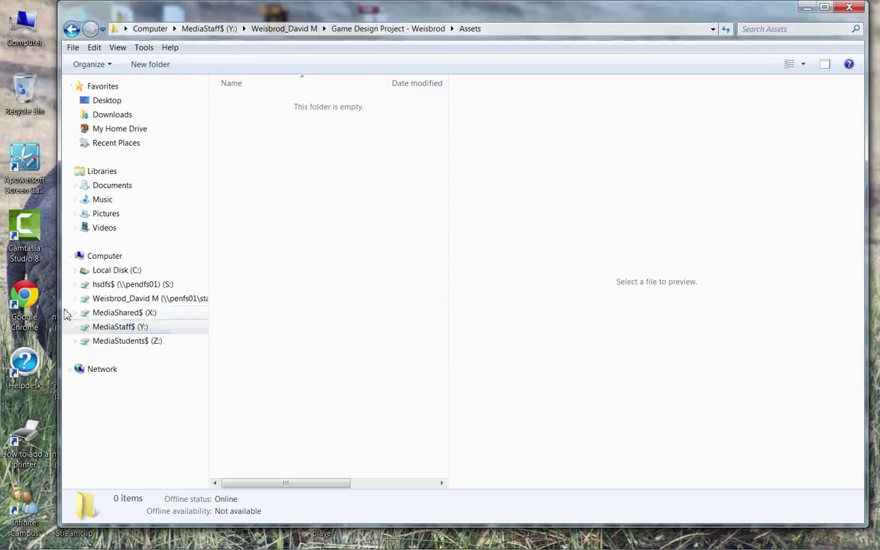
{"action": "left_click", "coordinate": [122, 327]}
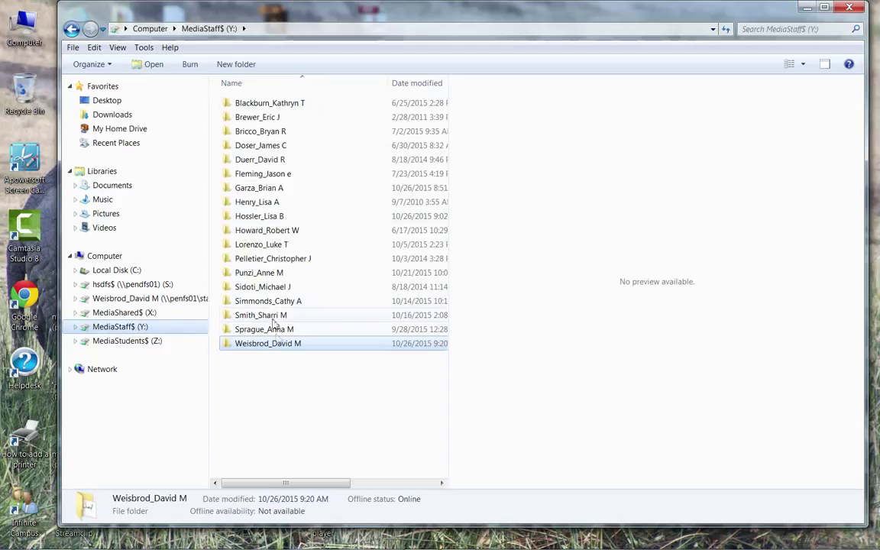
{"action": "double_click", "coordinate": [276, 344]}
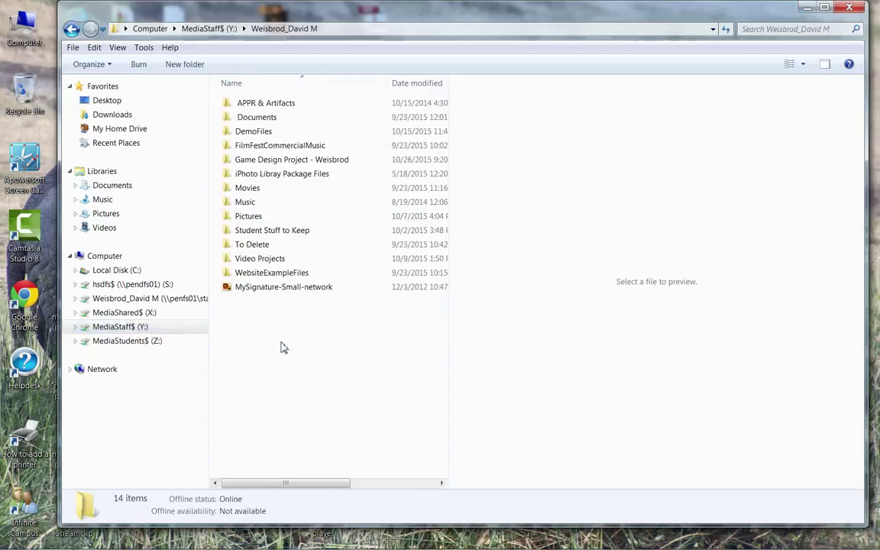
{"action": "double_click", "coordinate": [284, 132]}
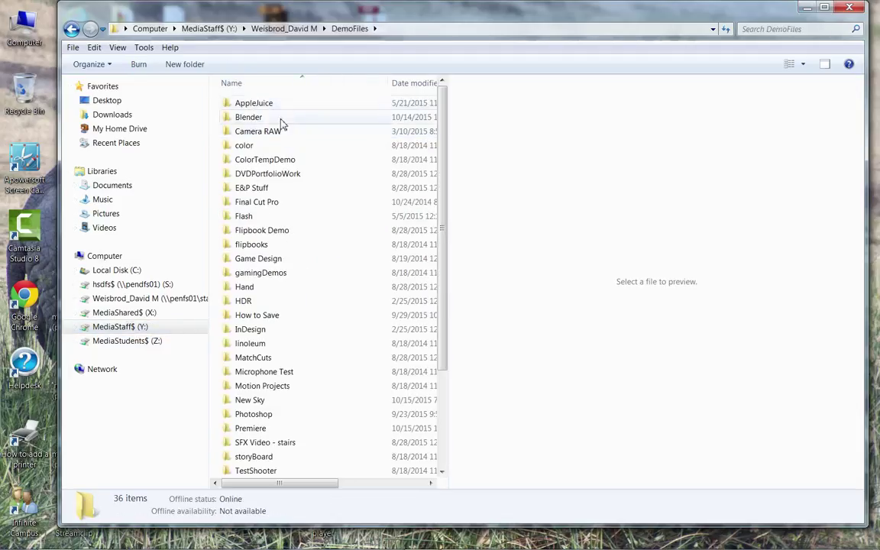
{"action": "double_click", "coordinate": [281, 118]}
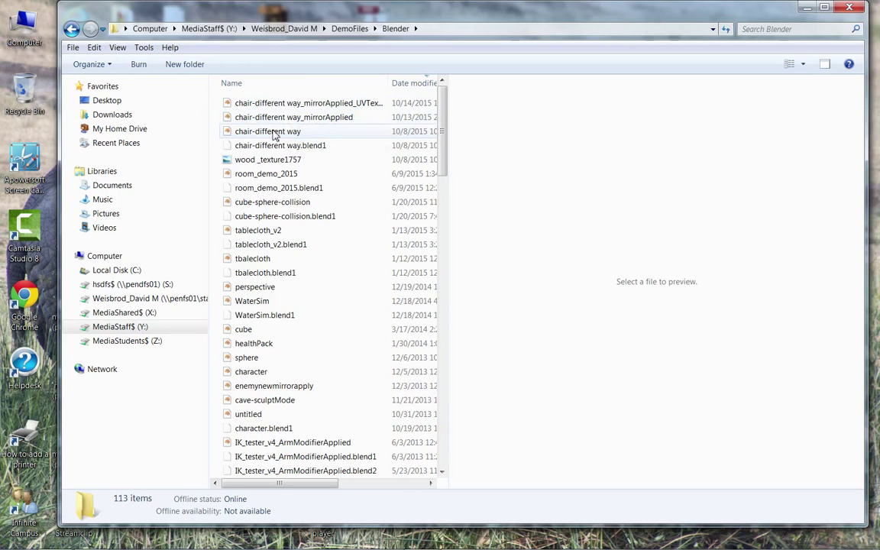
Step: Sort by date modified and copy the chair UV-texture .blend and wood _texture1757 image
{"action": "left_click", "coordinate": [279, 105]}
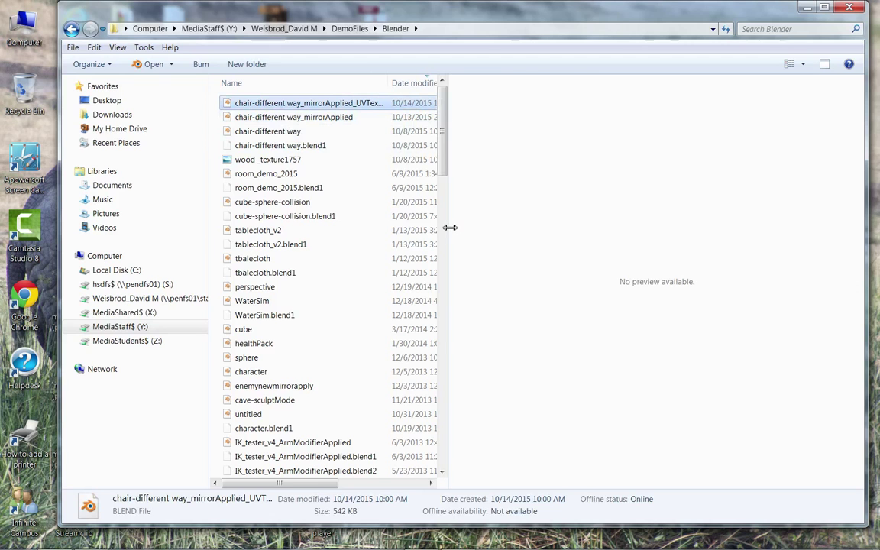
{"action": "left_click_drag", "start_coordinate": [449, 227], "coordinate": [697, 238]}
{"action": "left_click", "coordinate": [434, 86]}
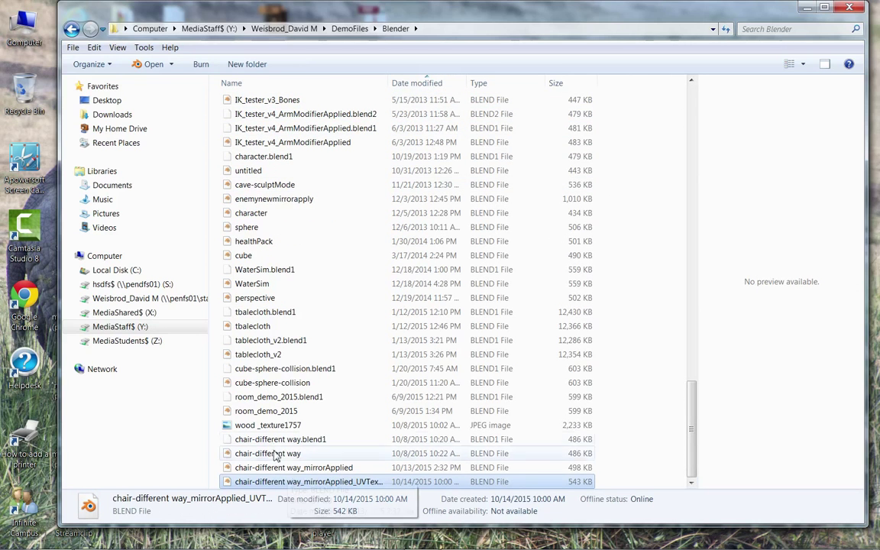
{"action": "left_click", "coordinate": [271, 427], "text": "ctrl"}
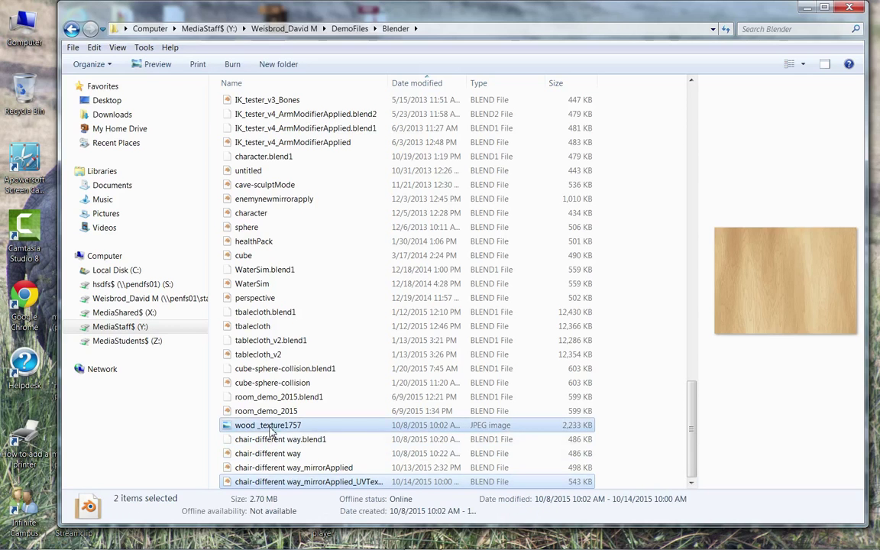
{"action": "right_click", "coordinate": [270, 428]}
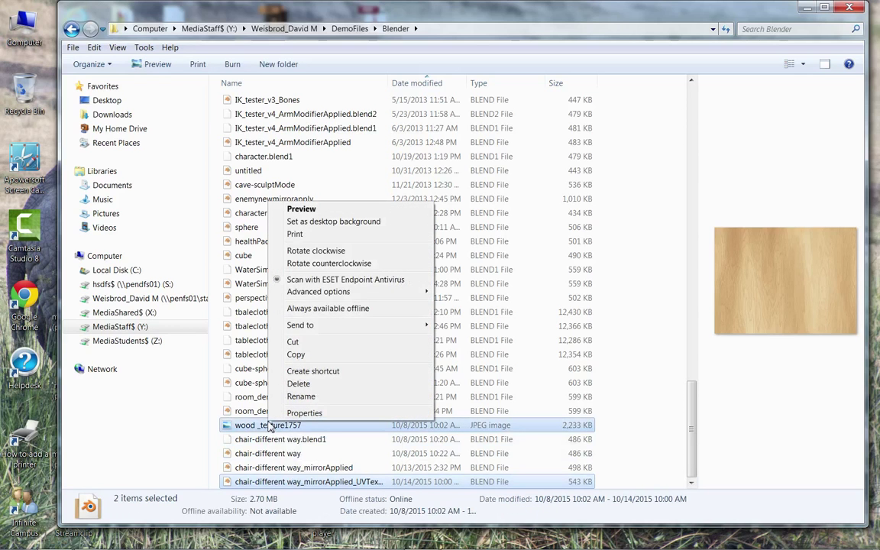
{"action": "left_click", "coordinate": [276, 354]}
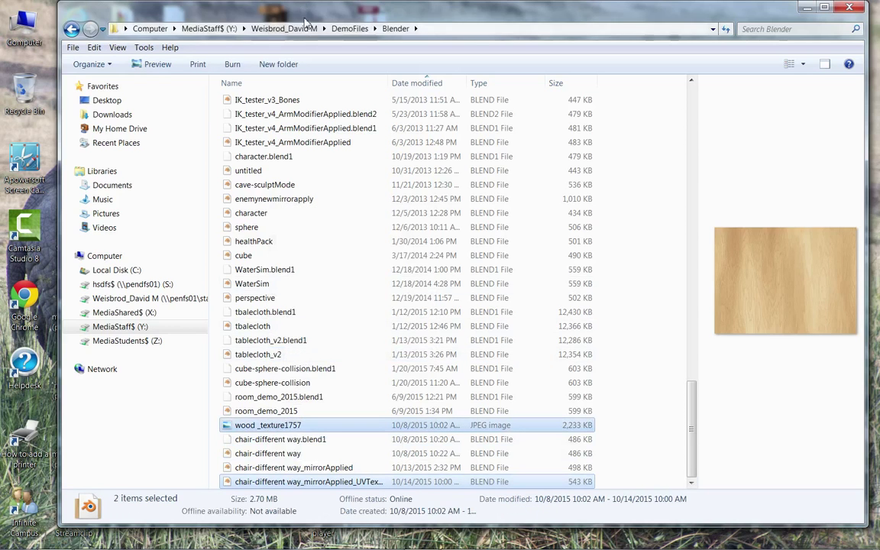
Step: Create a new folder named Chair in the Game Design Project's Assets folder
{"action": "left_click", "coordinate": [278, 28]}
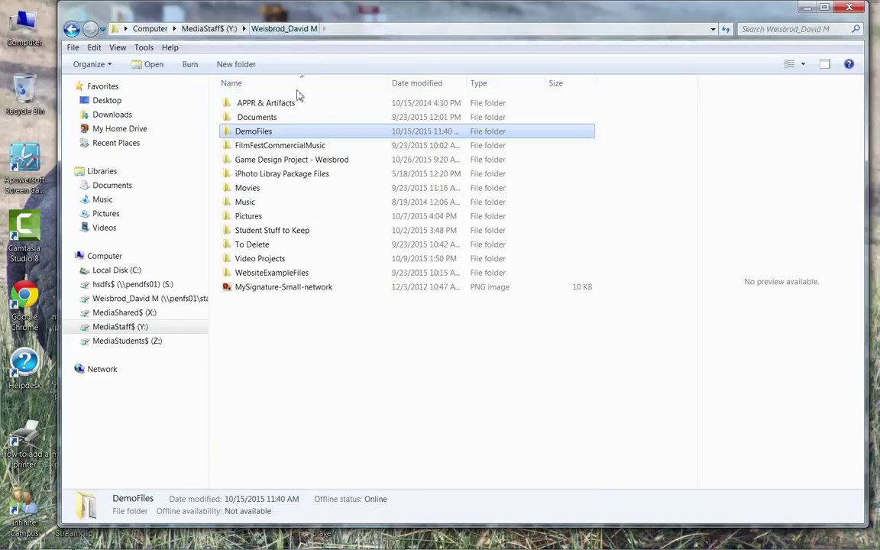
{"action": "double_click", "coordinate": [293, 160]}
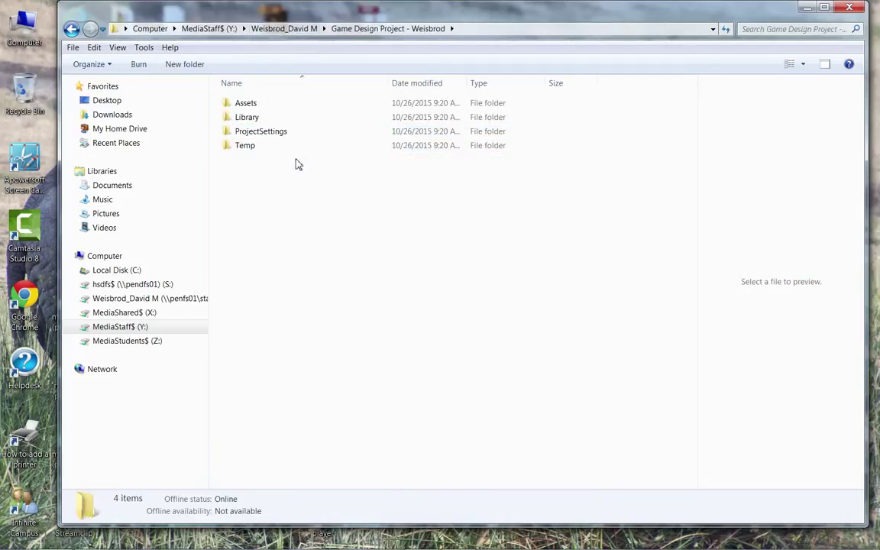
{"action": "double_click", "coordinate": [251, 104]}
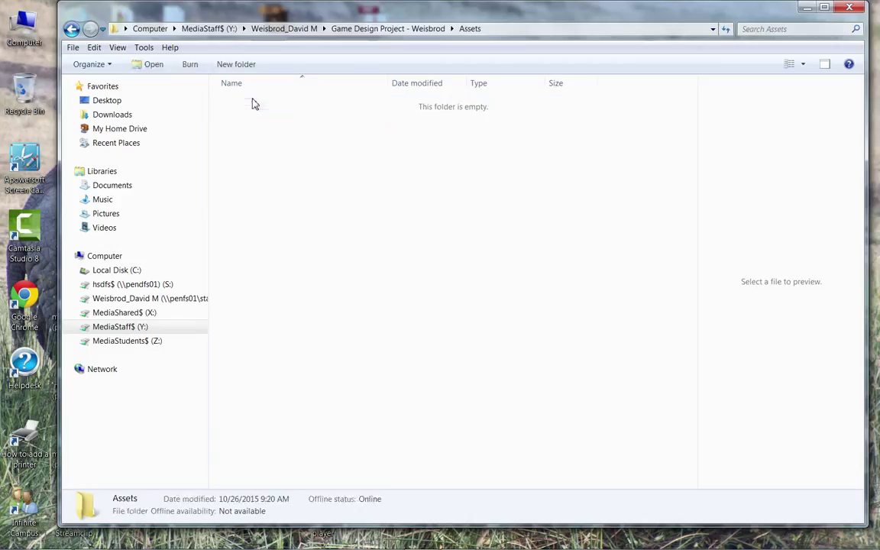
{"action": "right_click", "coordinate": [274, 172]}
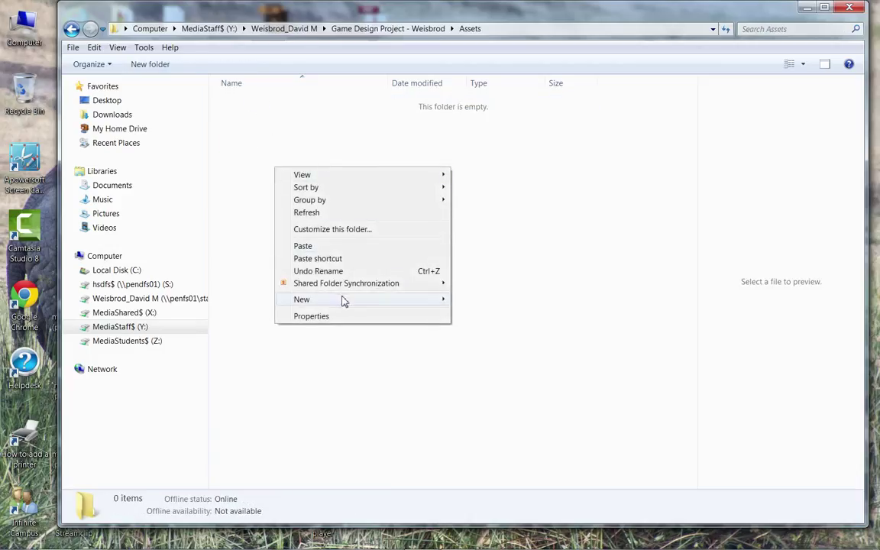
{"action": "mouse_move", "coordinate": [341, 300]}
{"action": "left_click", "coordinate": [481, 300]}
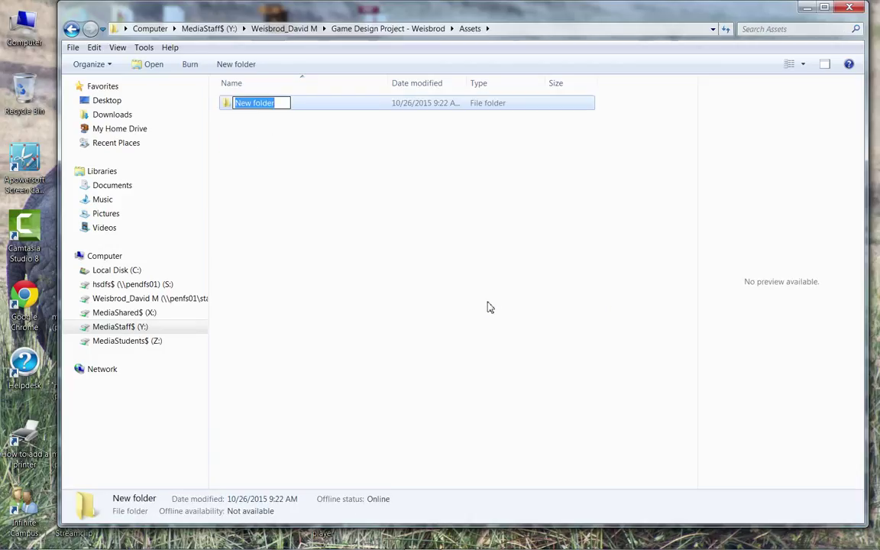
{"action": "type", "text": "Chair"}
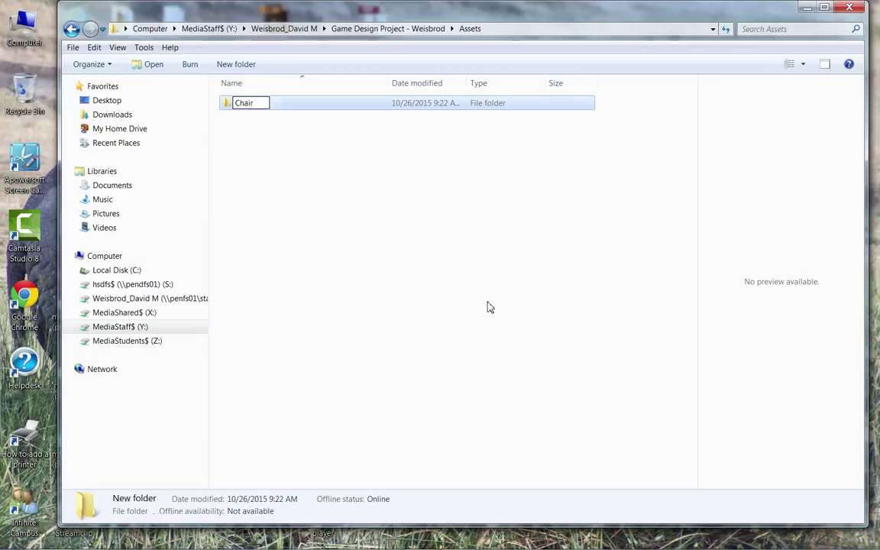
{"action": "key", "text": "Return"}
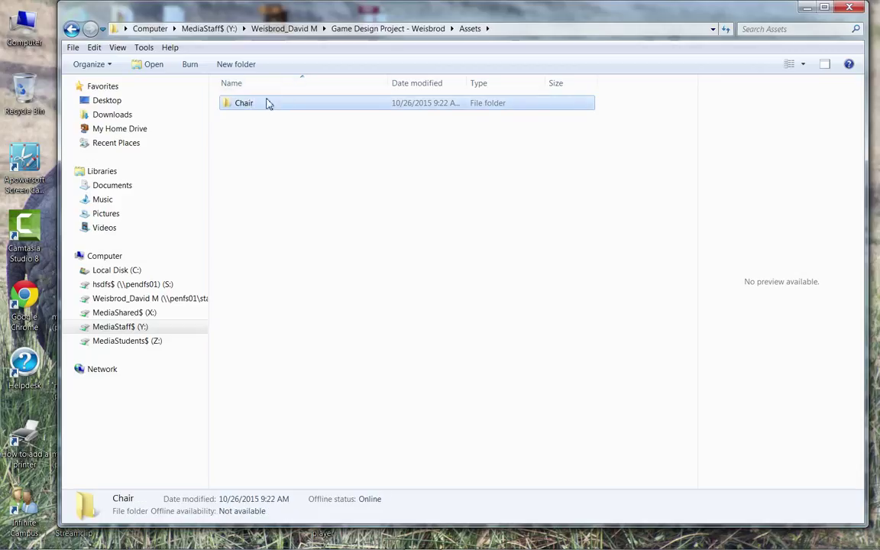
Step: Paste the chair .blend file and wood texture into the Chair folder
{"action": "double_click", "coordinate": [267, 104]}
{"action": "right_click", "coordinate": [294, 166]}
{"action": "left_click", "coordinate": [332, 244]}
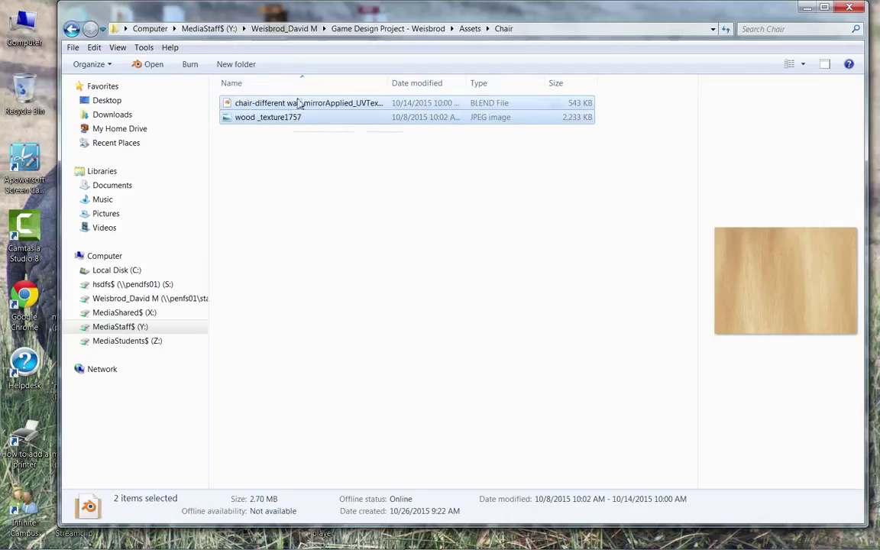
{"action": "left_click", "coordinate": [310, 233]}
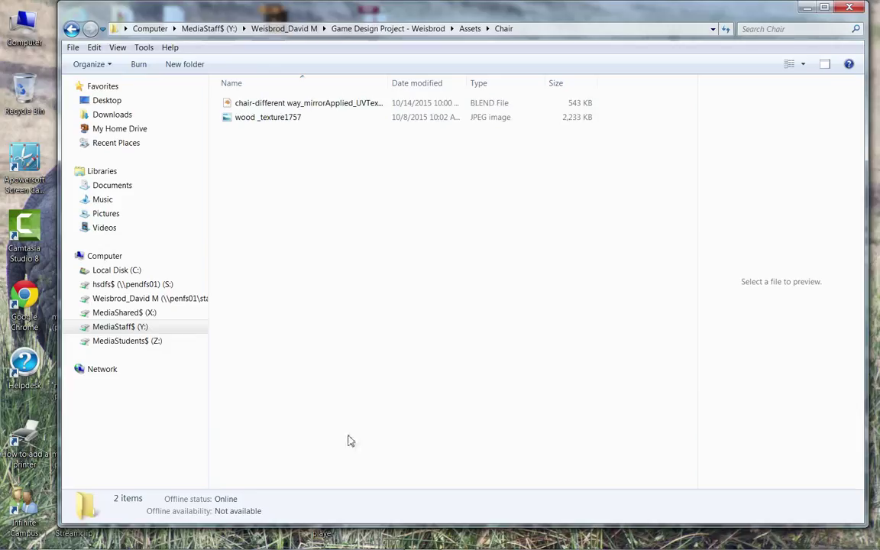
Step: Bring the Unity editor in front of Explorer and maximize it
{"action": "mouse_move", "coordinate": [488, 543]}
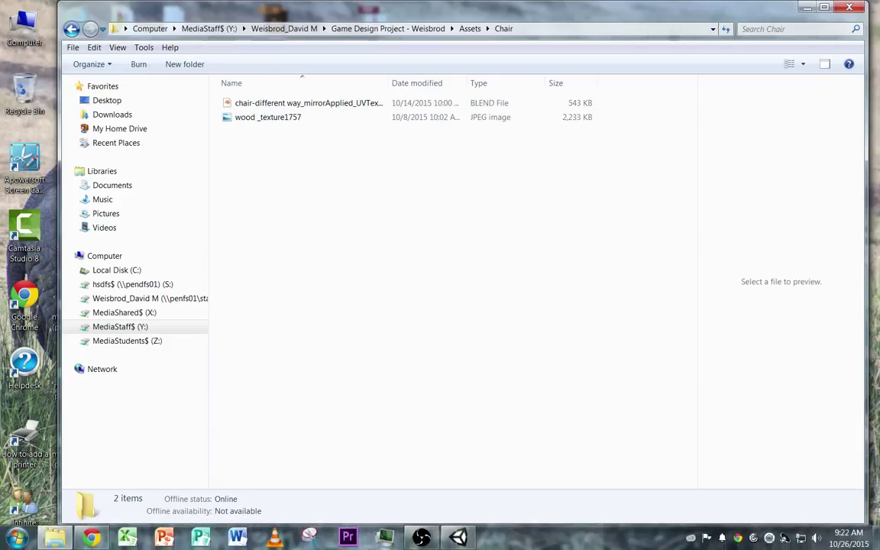
{"action": "left_click", "coordinate": [461, 539]}
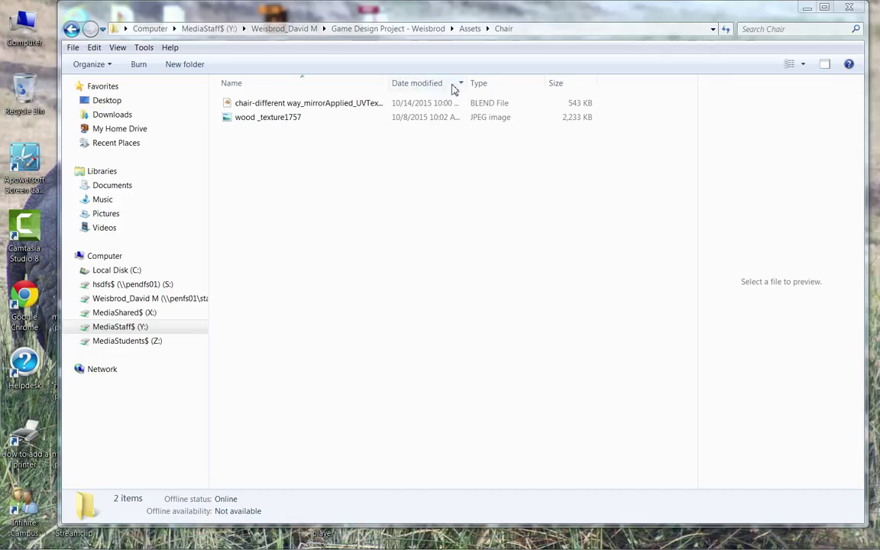
{"action": "left_click_drag", "start_coordinate": [571, 16], "coordinate": [502, 13]}
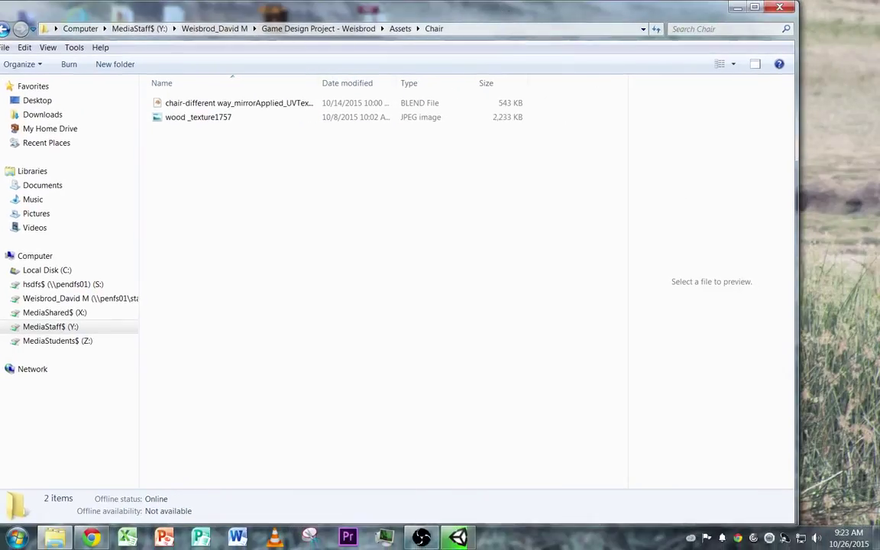
{"action": "mouse_move", "coordinate": [459, 538]}
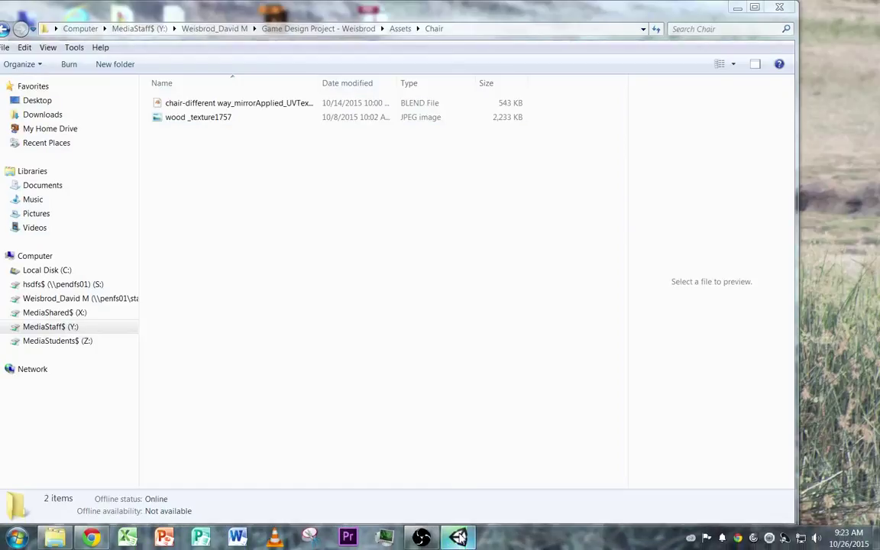
{"action": "left_click", "coordinate": [457, 536]}
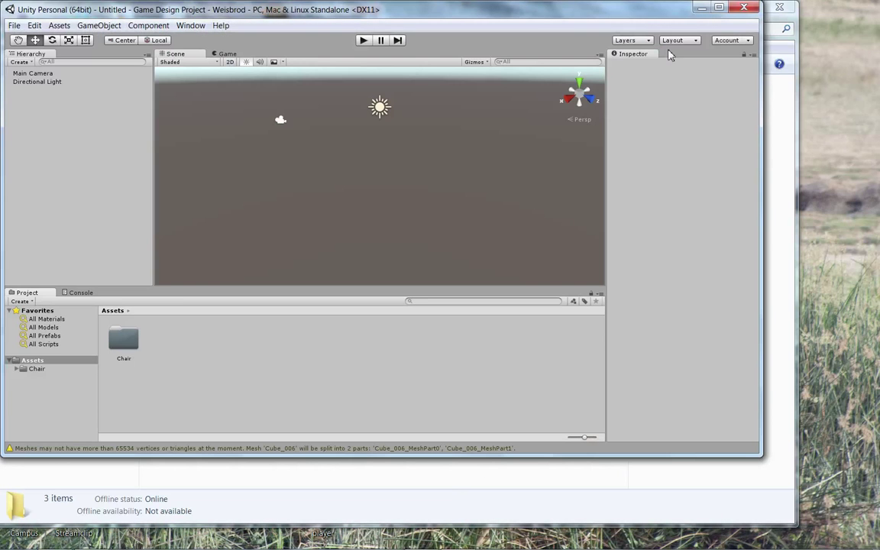
{"action": "left_click", "coordinate": [718, 9]}
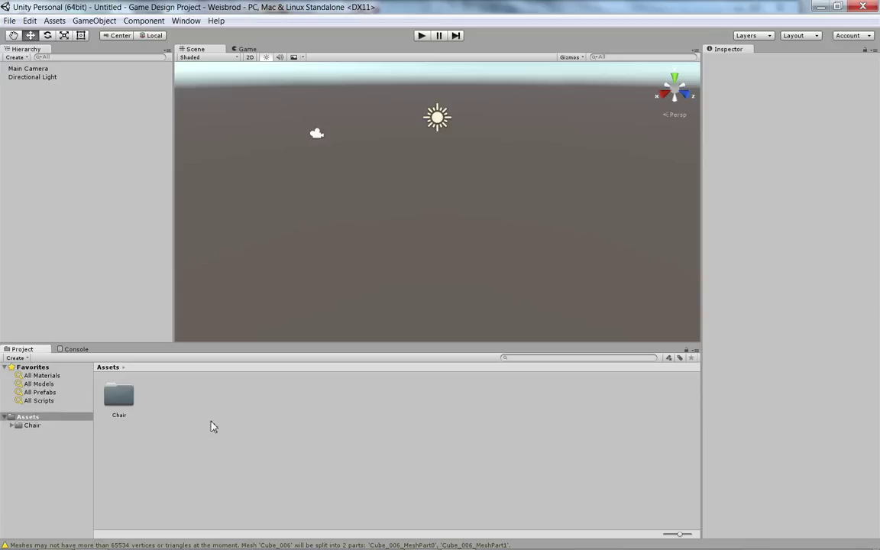
Step: Open the Chair folder in Unity and review the chair model's import settings
{"action": "double_click", "coordinate": [120, 398]}
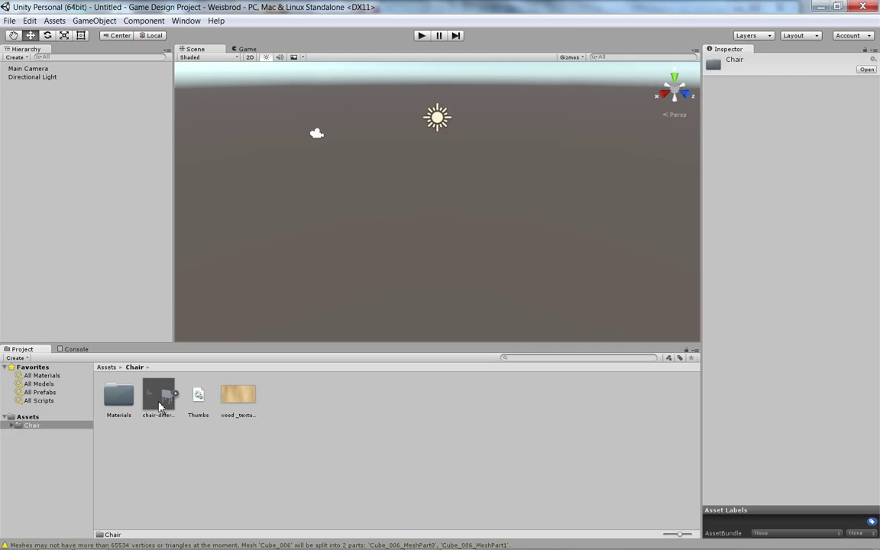
{"action": "left_click", "coordinate": [161, 401]}
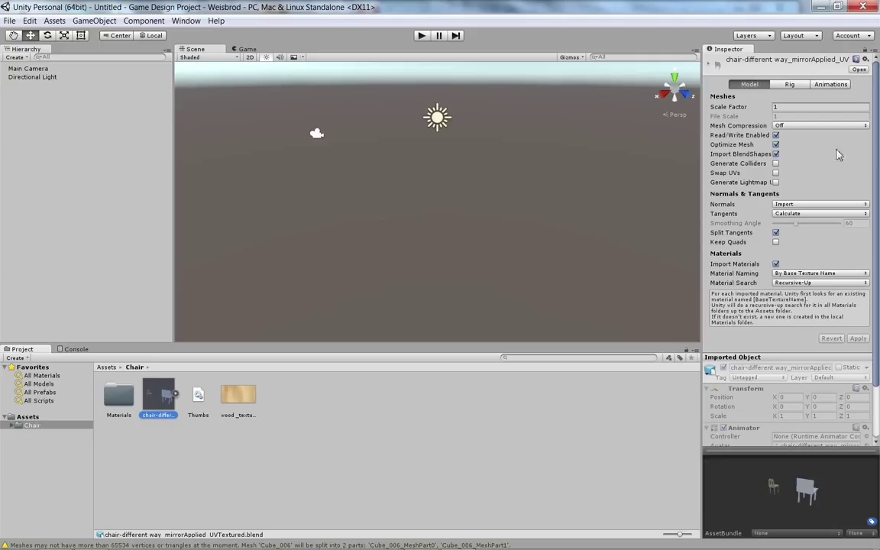
{"action": "scroll", "coordinate": [876, 105], "scroll_direction": "down", "scroll_amount": 3}
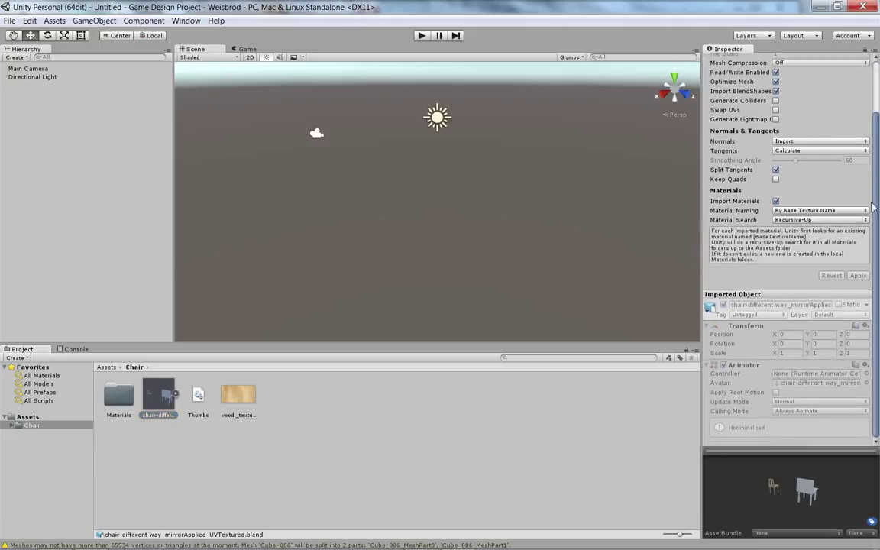
{"action": "scroll", "coordinate": [877, 76], "scroll_direction": "up", "scroll_amount": 3}
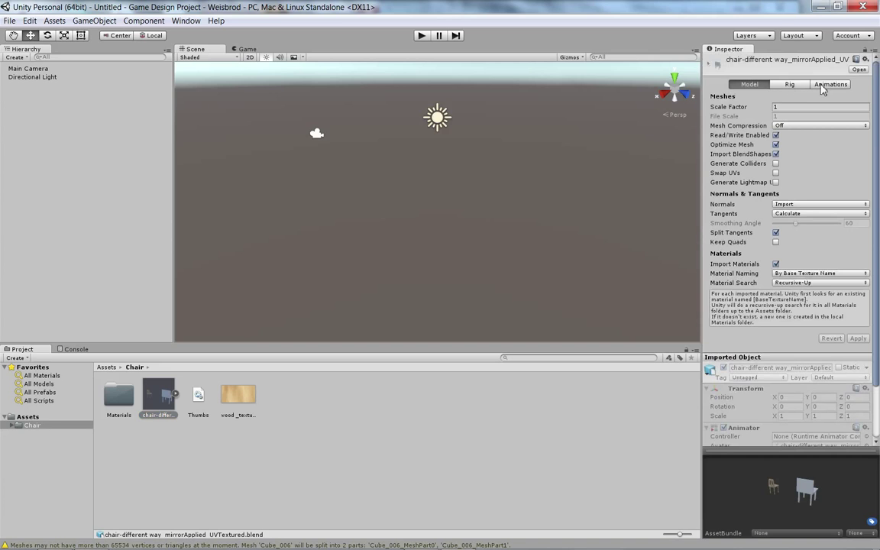
{"action": "scroll", "coordinate": [797, 173], "scroll_direction": "down", "scroll_amount": 3}
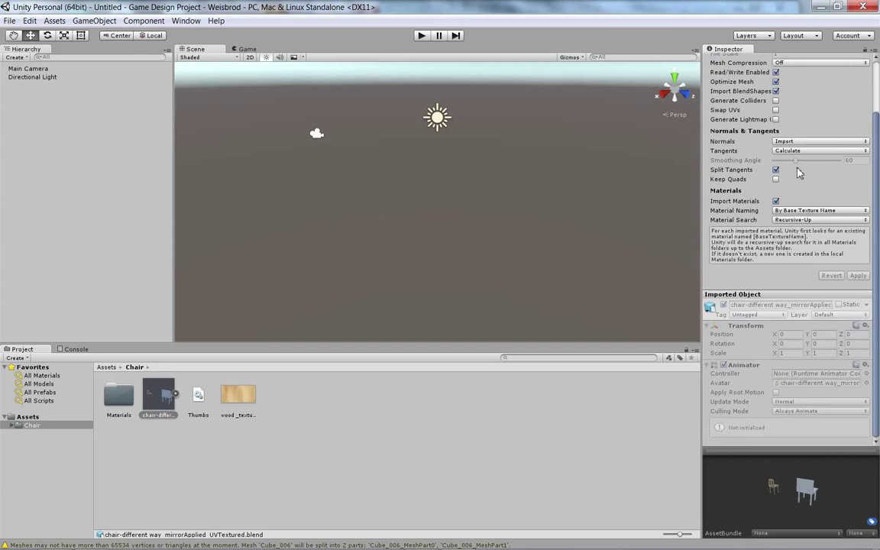
{"action": "scroll", "coordinate": [760, 224], "scroll_direction": "up", "scroll_amount": 3}
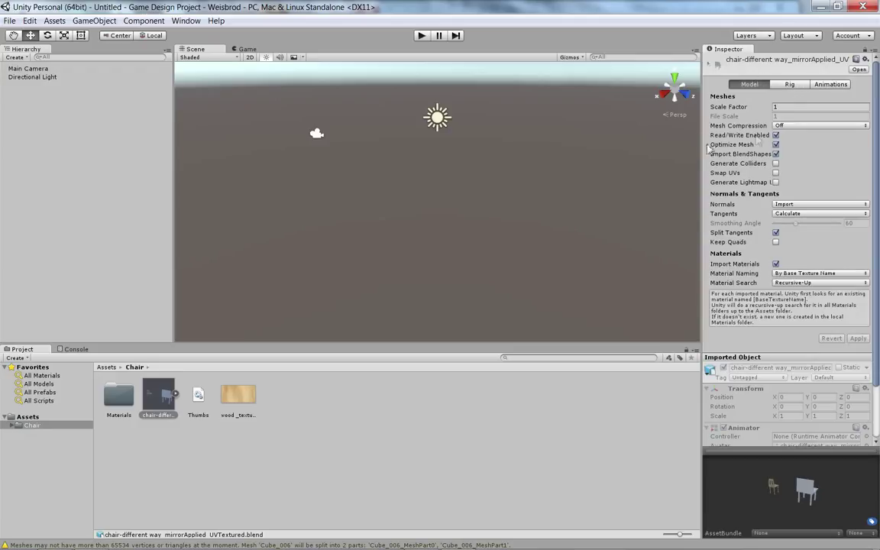
Step: Check the Rig and Animations tabs, then open the chair .blend file in Blender
{"action": "left_click", "coordinate": [789, 84]}
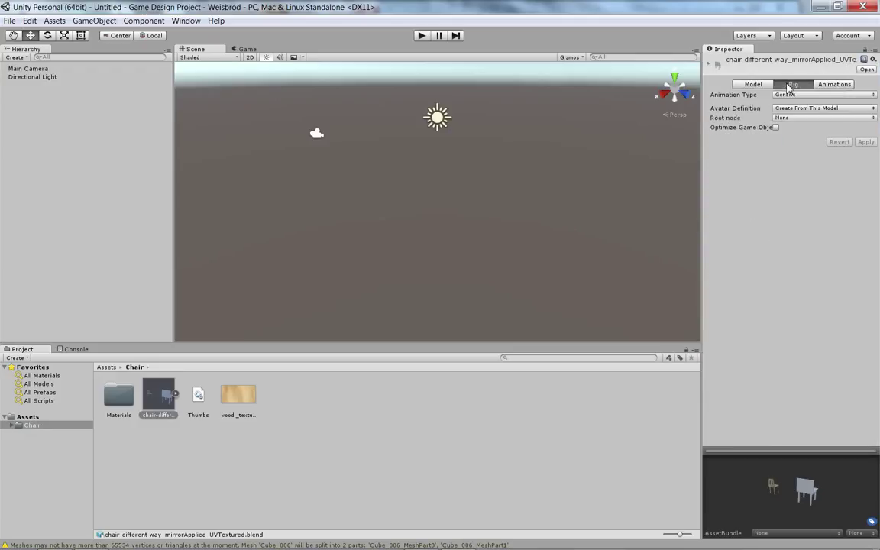
{"action": "left_click", "coordinate": [831, 85]}
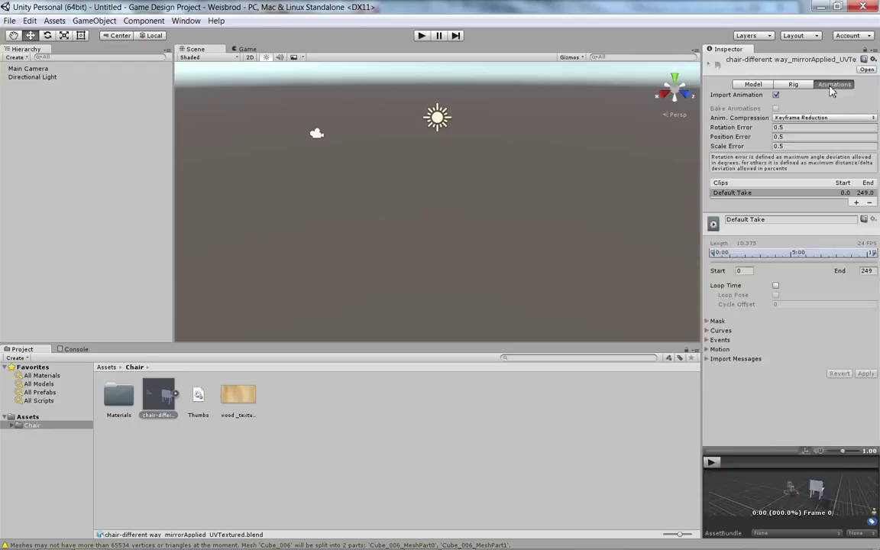
{"action": "left_click", "coordinate": [754, 85]}
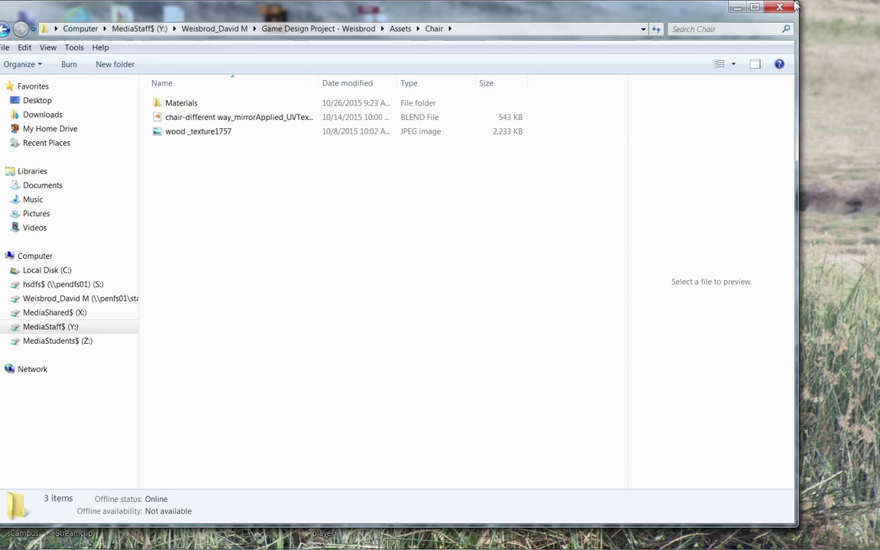
{"action": "left_click", "coordinate": [180, 119]}
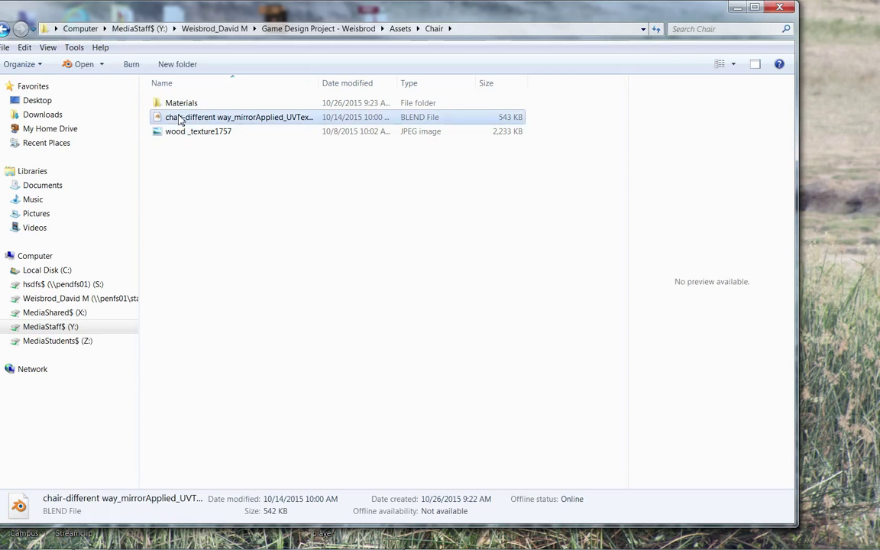
{"action": "double_click", "coordinate": [180, 118]}
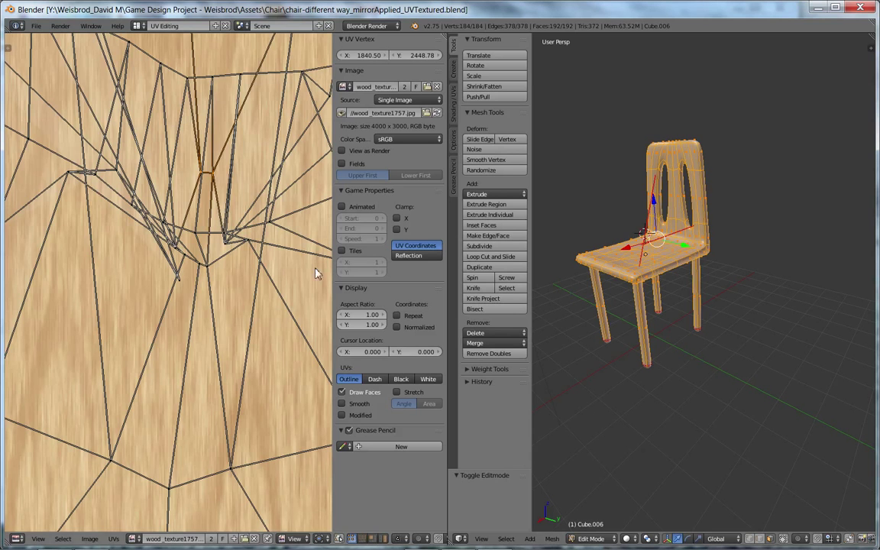
Step: Switch Blender from the UV Editing layout to Default and zoom the viewport out
{"action": "left_click", "coordinate": [133, 26]}
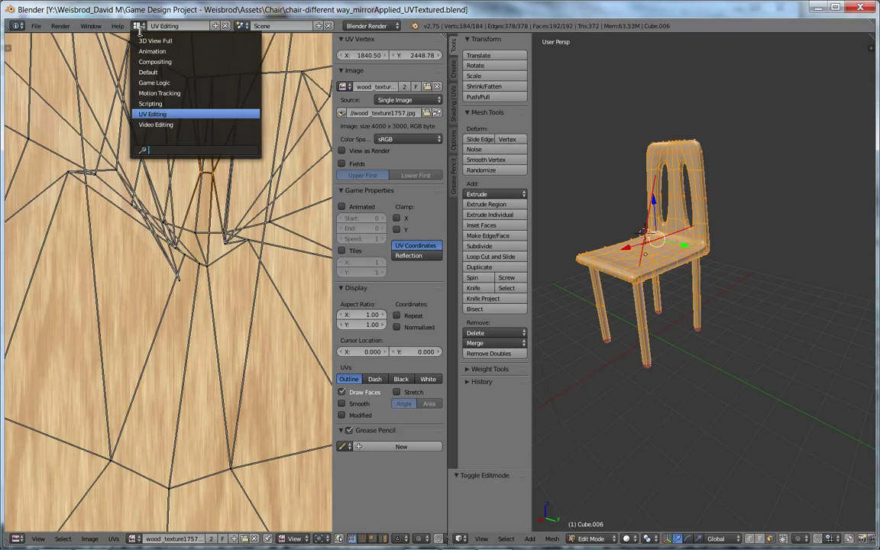
{"action": "left_click", "coordinate": [142, 70]}
{"action": "scroll", "coordinate": [480, 208], "scroll_direction": "down", "scroll_amount": 4}
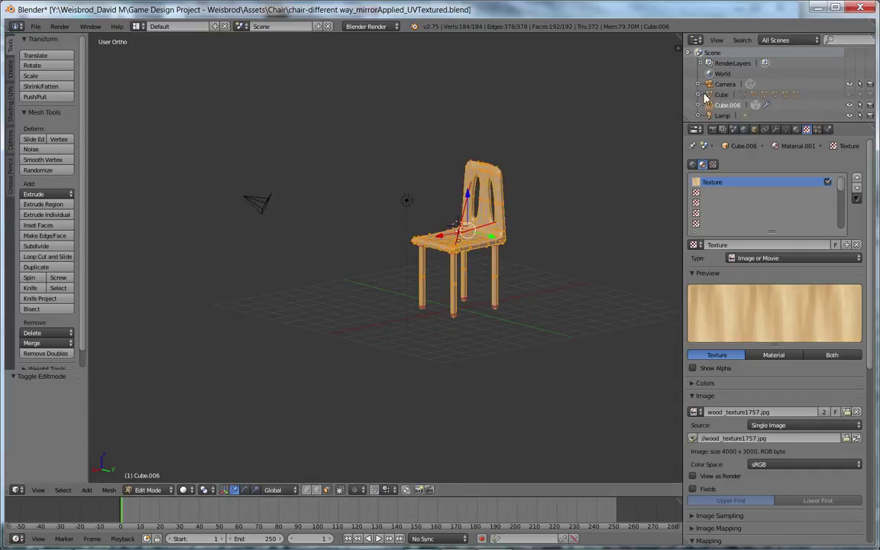
Step: Unhide the flat Cube slab and expand its child objects in the Outliner
{"action": "left_click", "coordinate": [826, 92]}
{"action": "left_click", "coordinate": [849, 94]}
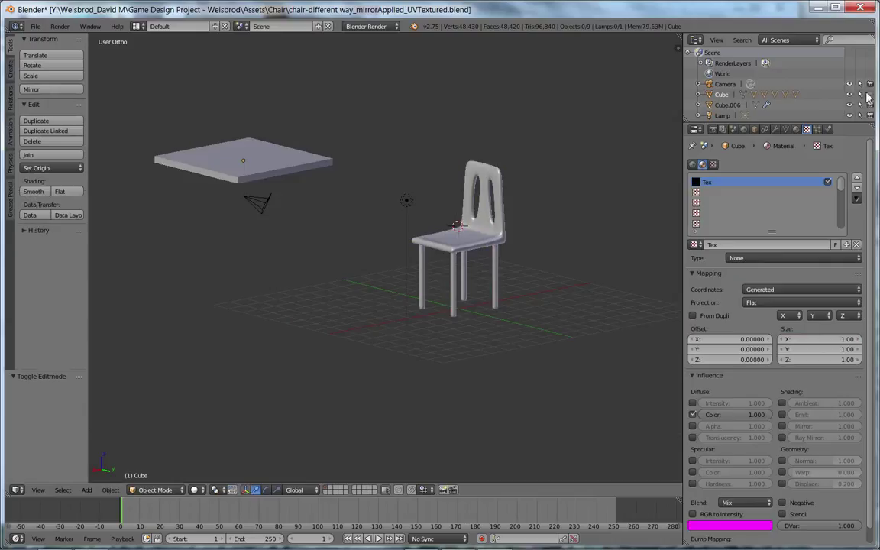
{"action": "left_click", "coordinate": [697, 94]}
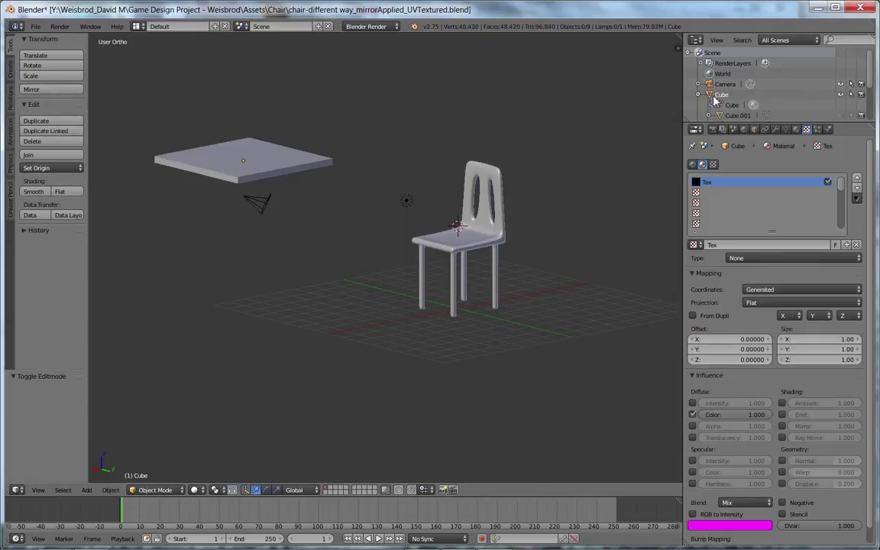
{"action": "scroll", "coordinate": [706, 92], "scroll_direction": "down", "scroll_amount": 2}
Step: Make Cube.001 through Cube.005 visible, completing the blocky chair
{"action": "left_click", "coordinate": [841, 74]}
{"action": "left_click", "coordinate": [841, 84]}
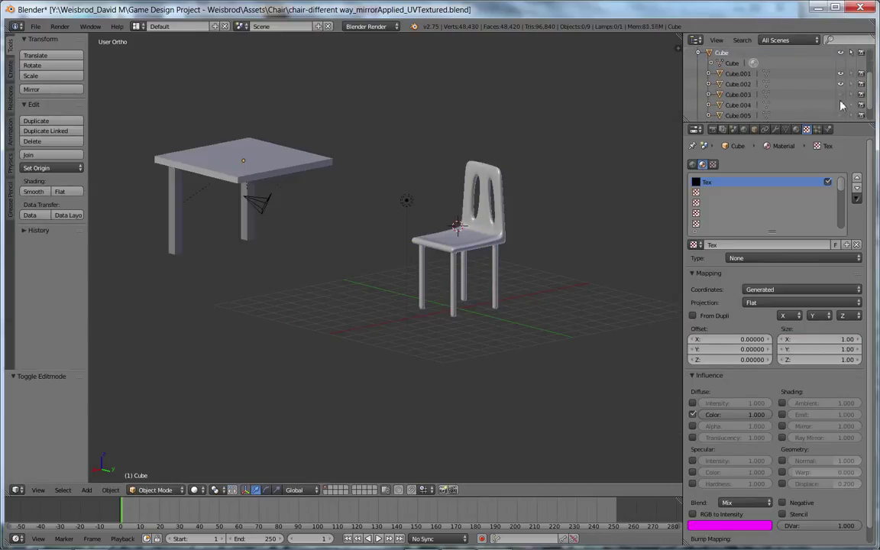
{"action": "left_click", "coordinate": [840, 94]}
{"action": "left_click", "coordinate": [841, 105]}
{"action": "left_click", "coordinate": [841, 115]}
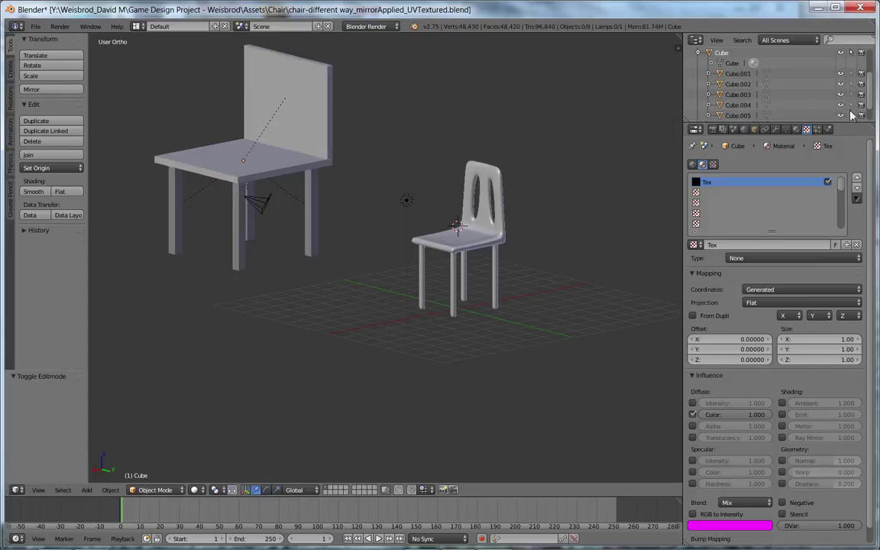
{"action": "scroll", "coordinate": [710, 130], "scroll_direction": "down", "scroll_amount": 1}
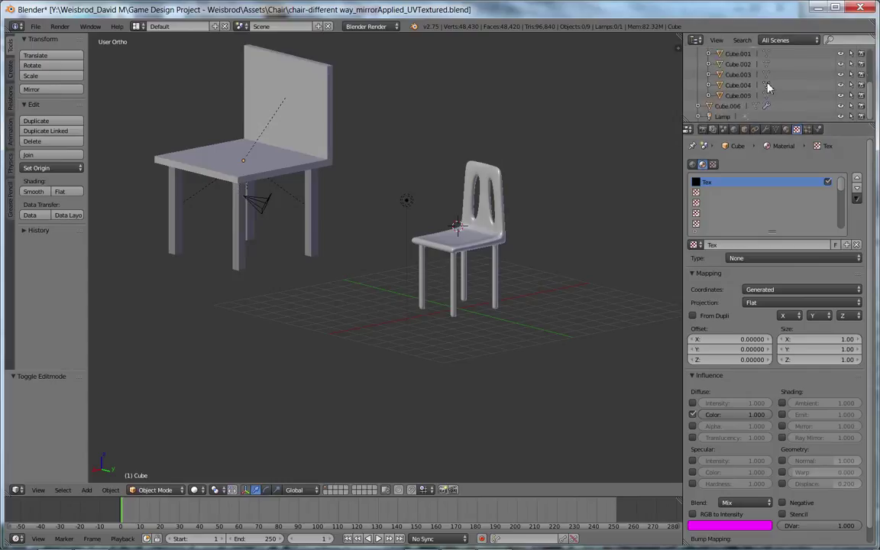
{"action": "scroll", "coordinate": [770, 87], "scroll_direction": "up", "scroll_amount": 3}
{"action": "scroll", "coordinate": [787, 103], "scroll_direction": "down", "scroll_amount": 1}
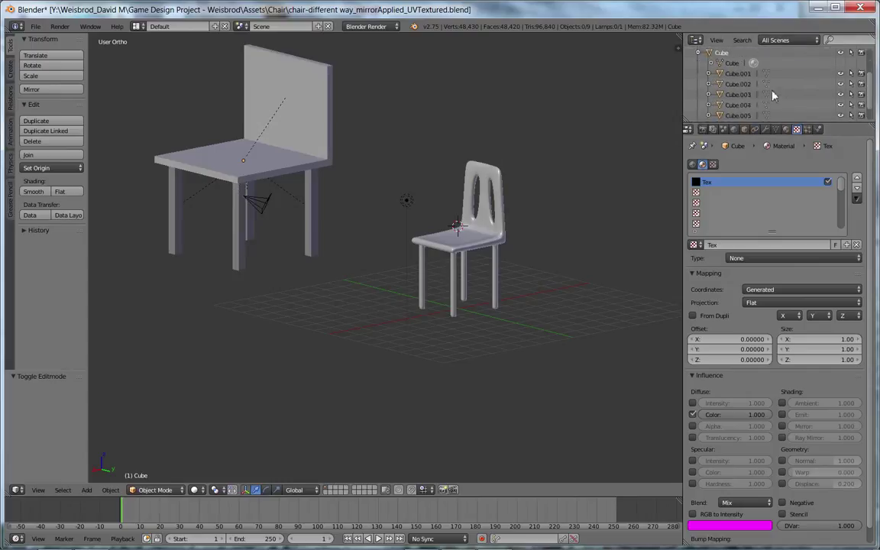
{"action": "left_click", "coordinate": [710, 73]}
Step: Delete the Cube seat and Cube.001 objects
{"action": "right_click", "coordinate": [710, 73]}
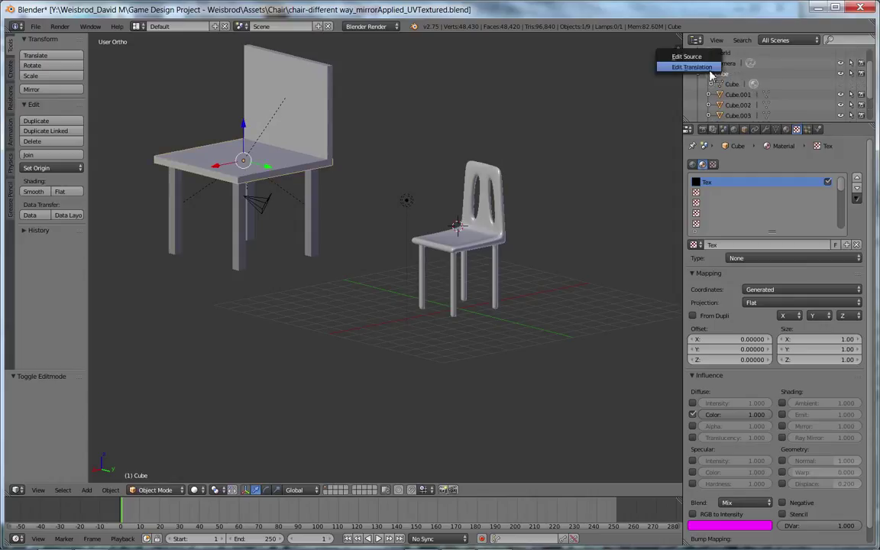
{"action": "right_click", "coordinate": [721, 76]}
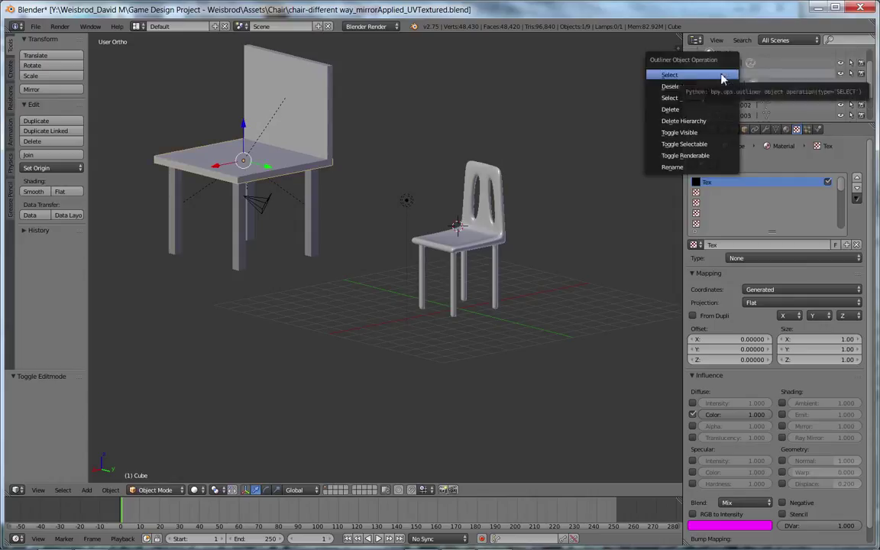
{"action": "left_click", "coordinate": [700, 109]}
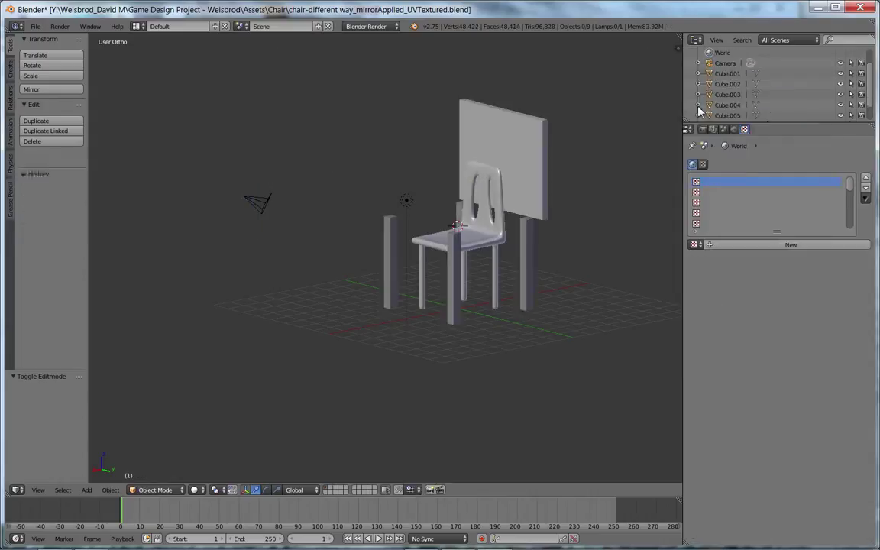
{"action": "left_click", "coordinate": [722, 73]}
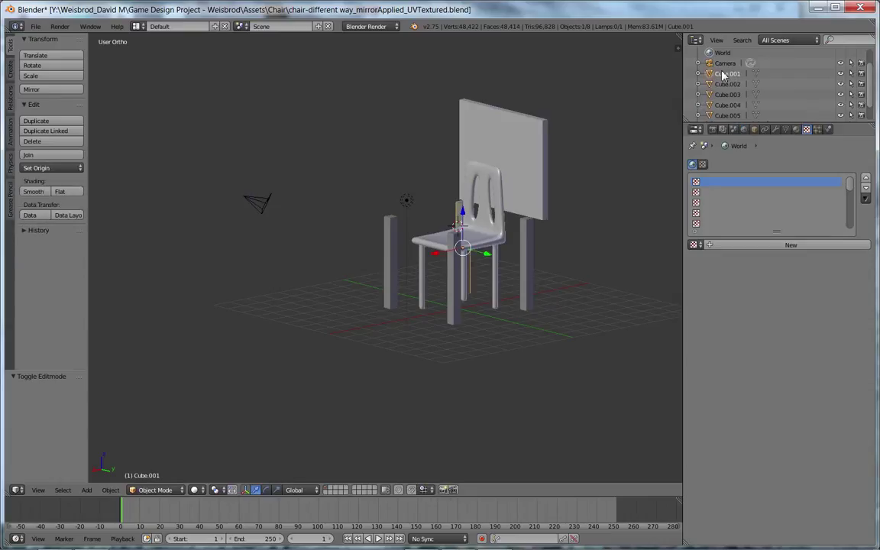
{"action": "right_click", "coordinate": [723, 77]}
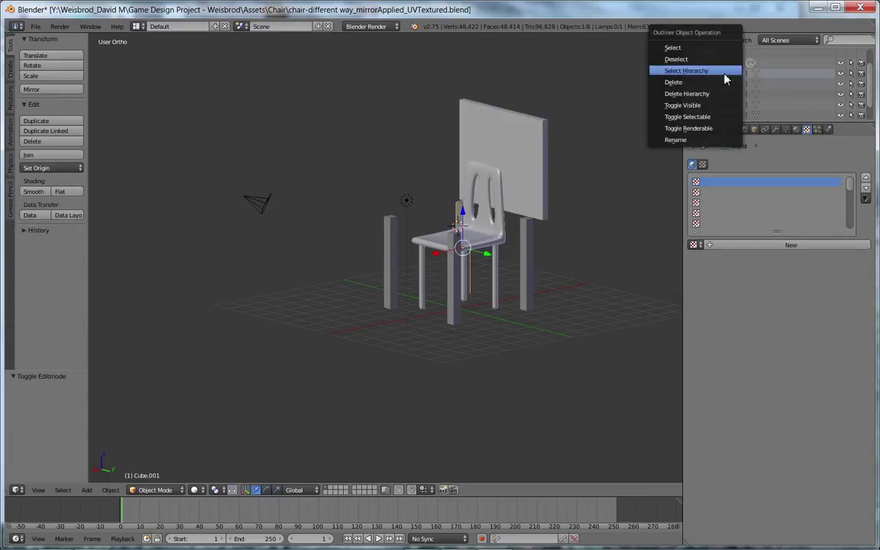
{"action": "left_click", "coordinate": [723, 81]}
Step: Delete Cube.002–Cube.006 together, then undo it to recover the wood chair
{"action": "left_click", "coordinate": [725, 73]}
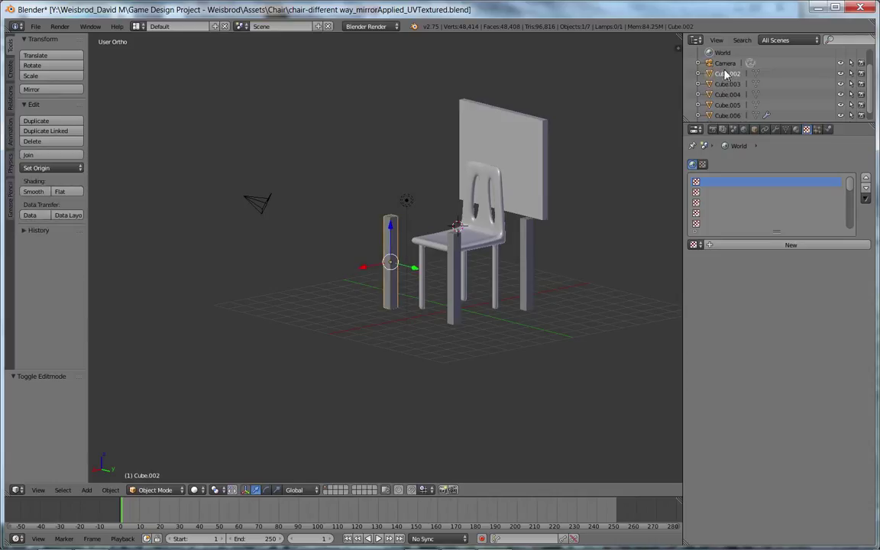
{"action": "left_click", "coordinate": [725, 115]}
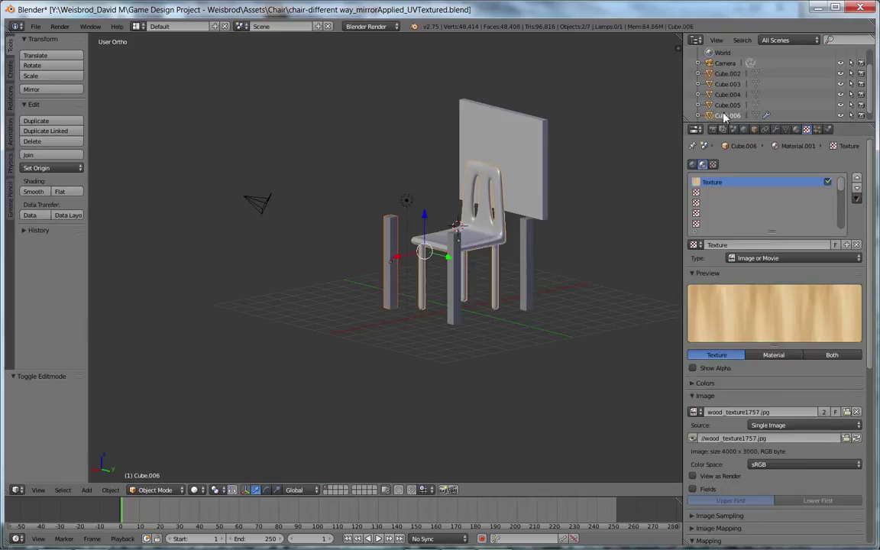
{"action": "left_click", "coordinate": [723, 105]}
{"action": "left_click", "coordinate": [723, 95]}
{"action": "left_click", "coordinate": [723, 84]}
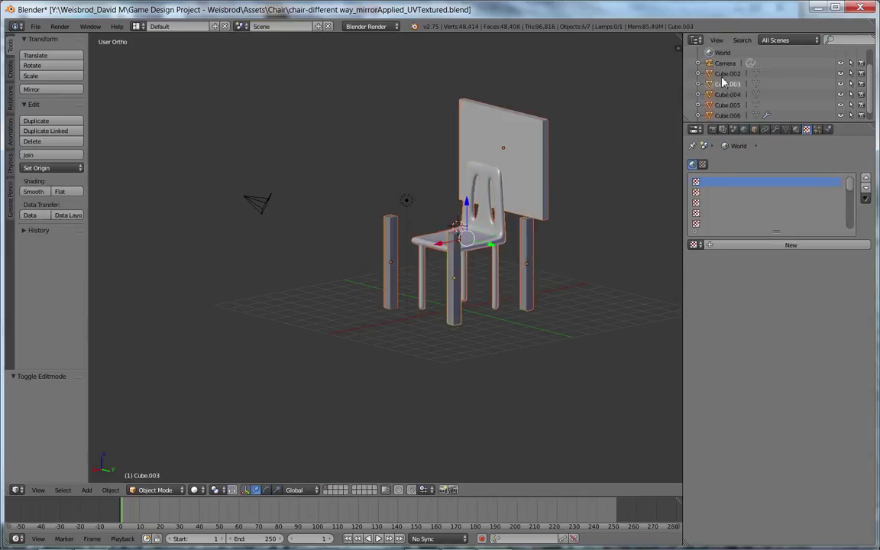
{"action": "left_click", "coordinate": [723, 75]}
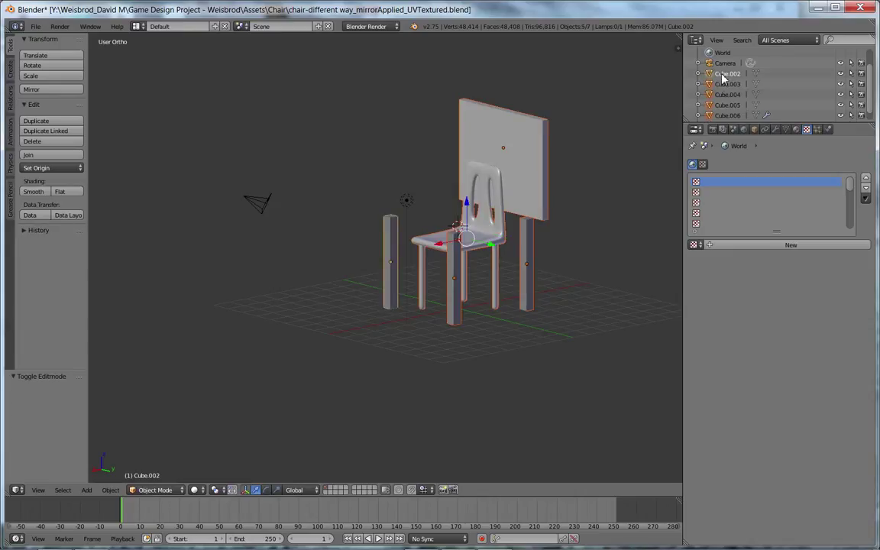
{"action": "key", "text": "x"}
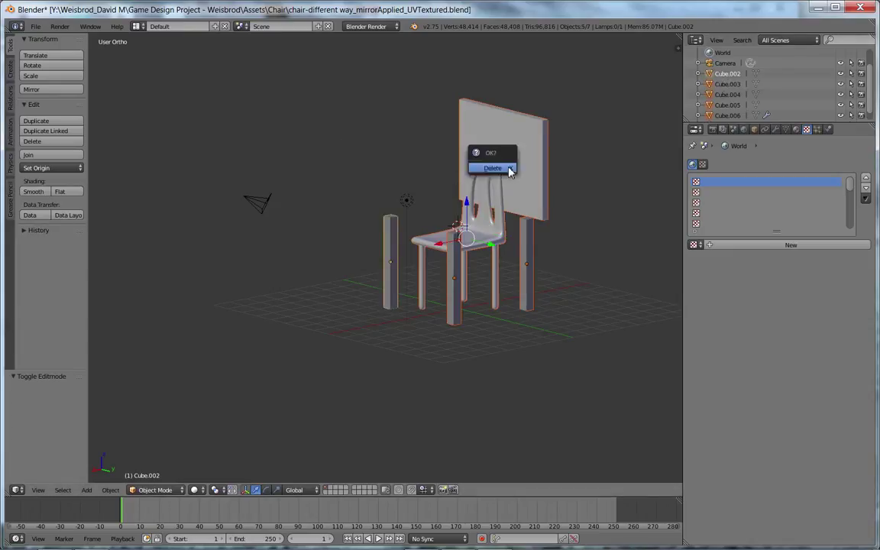
{"action": "left_click", "coordinate": [510, 172]}
{"action": "key", "text": "ctrl+z"}
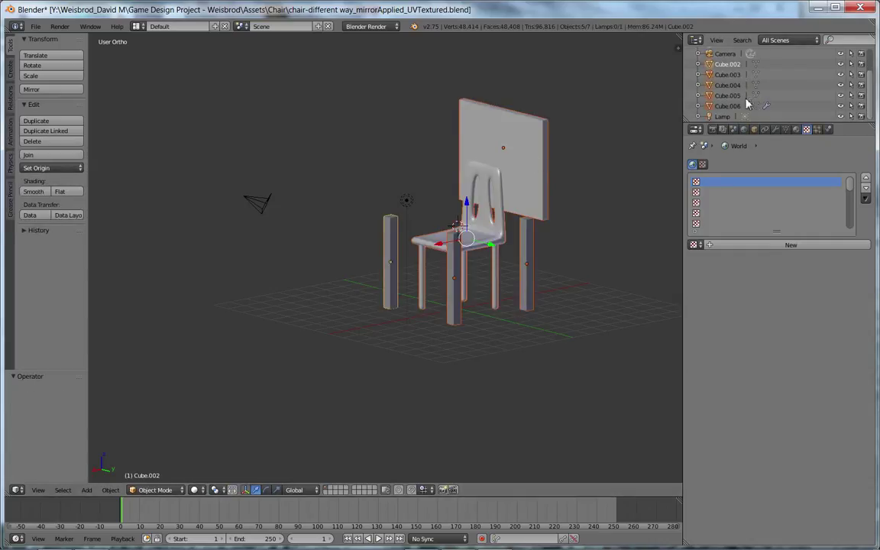
Step: Delete only the backboard and leg objects Cube.002–Cube.005
{"action": "left_click", "coordinate": [715, 109]}
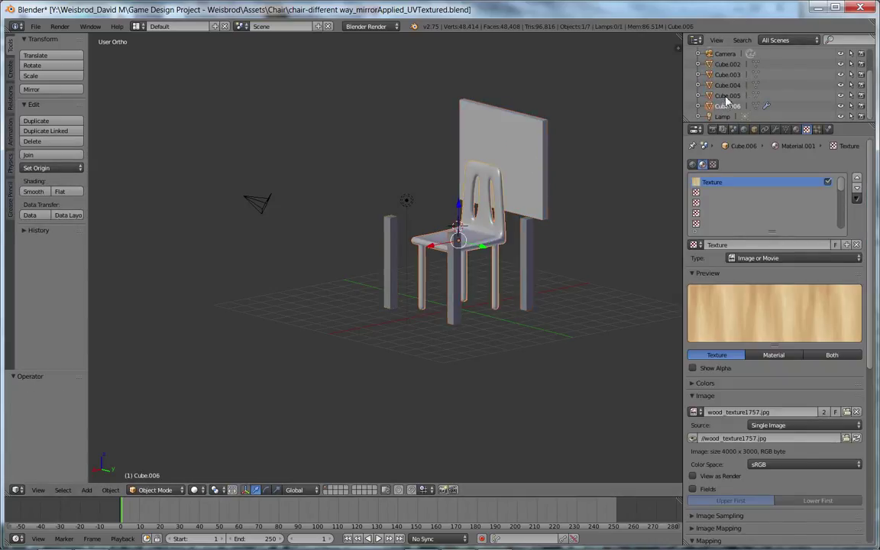
{"action": "left_click", "coordinate": [726, 97]}
{"action": "left_click", "coordinate": [726, 84], "text": "shift"}
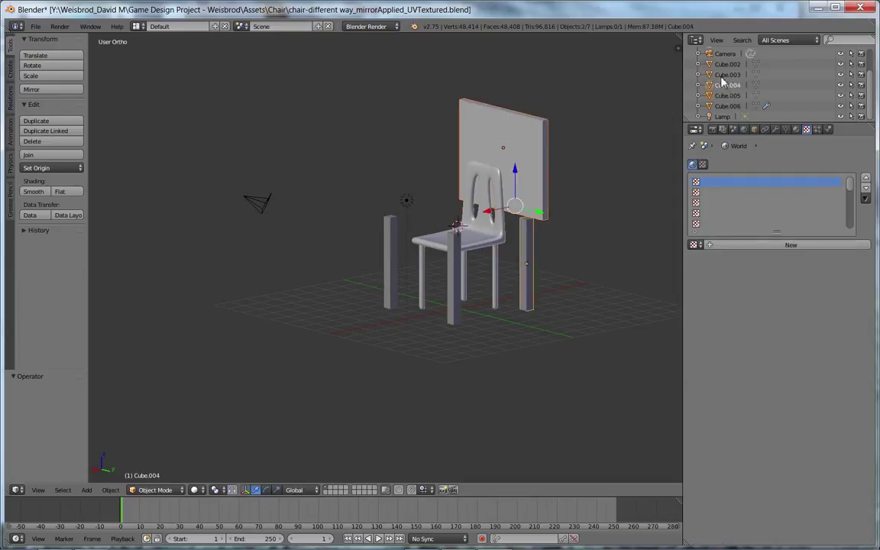
{"action": "left_click", "coordinate": [724, 75], "text": "shift"}
{"action": "left_click", "coordinate": [724, 66], "text": "shift"}
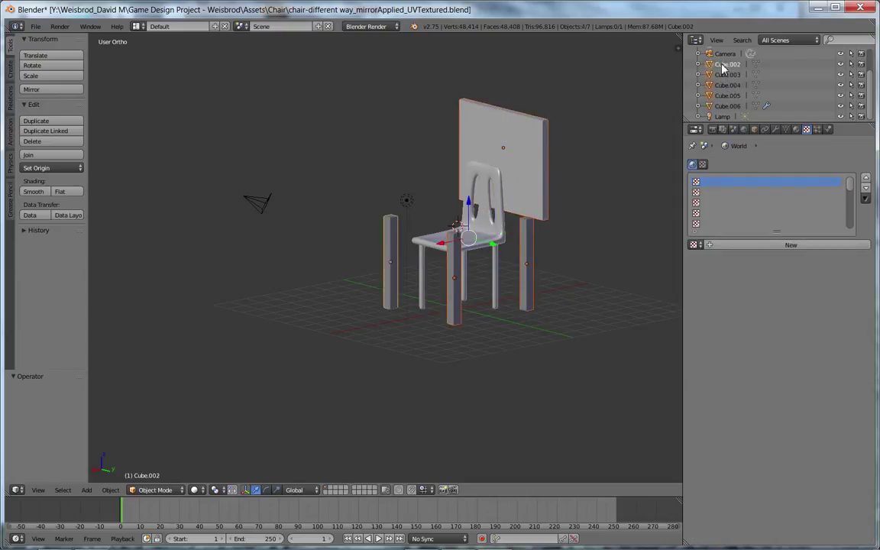
{"action": "key", "text": "x"}
{"action": "left_click", "coordinate": [467, 143]}
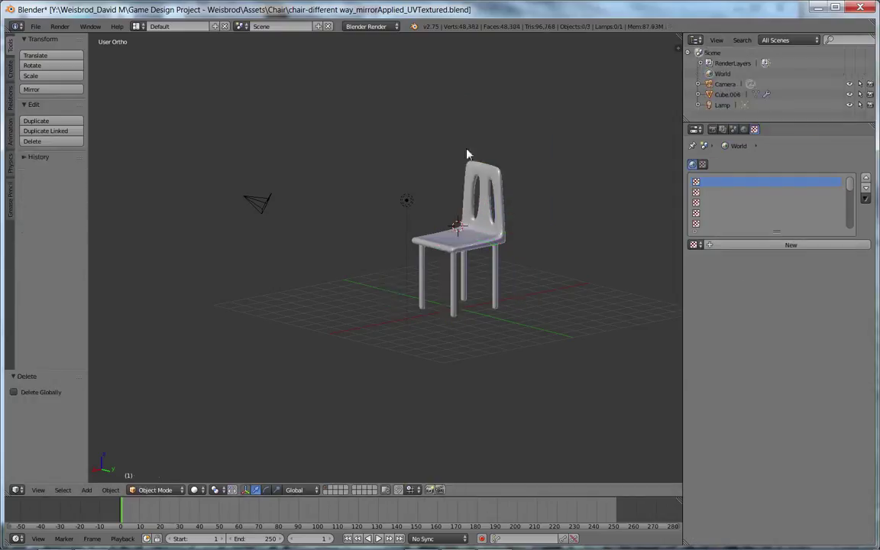
Step: Select the remaining Cube.006 chair and save the blend file over the original
{"action": "right_click", "coordinate": [495, 219]}
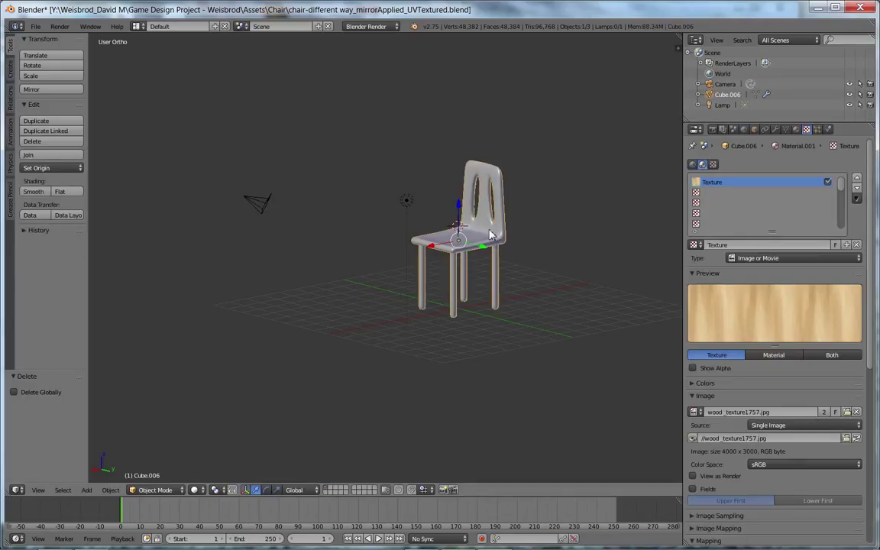
{"action": "left_click", "coordinate": [754, 129]}
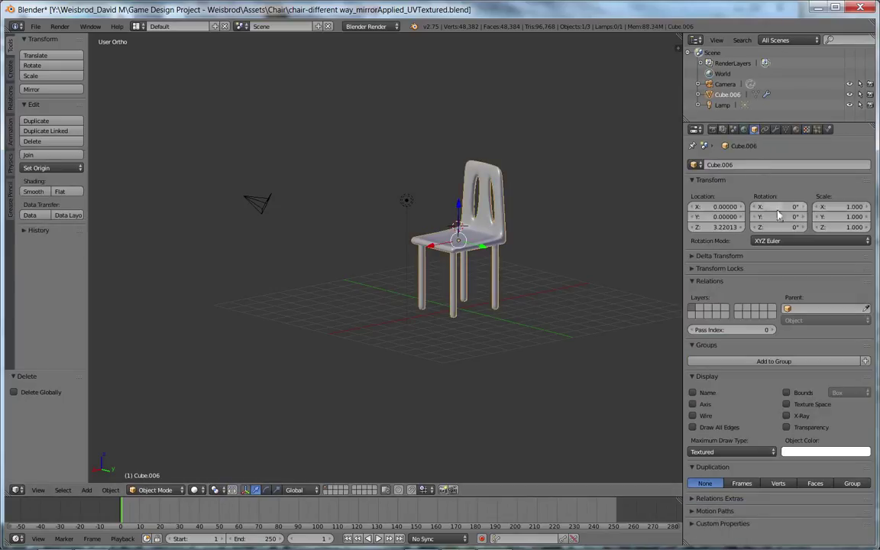
{"action": "key", "text": "ctrl+s"}
{"action": "left_click", "coordinate": [382, 206]}
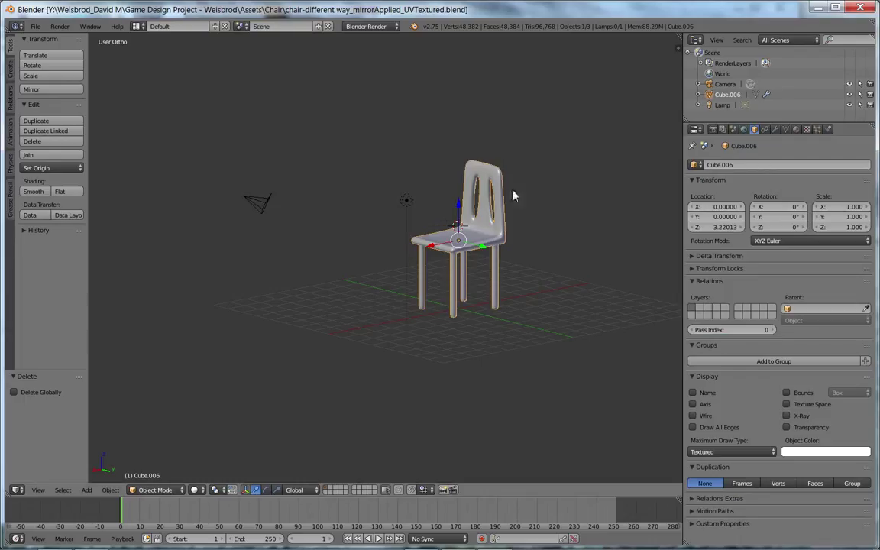
{"action": "left_click", "coordinate": [818, 7]}
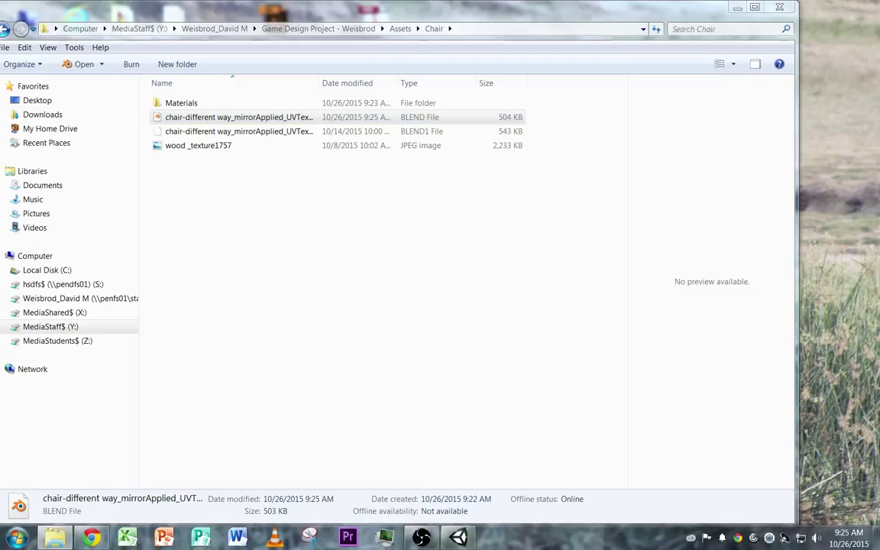
Step: Restore the Unity editor window from the taskbar
{"action": "mouse_move", "coordinate": [458, 534]}
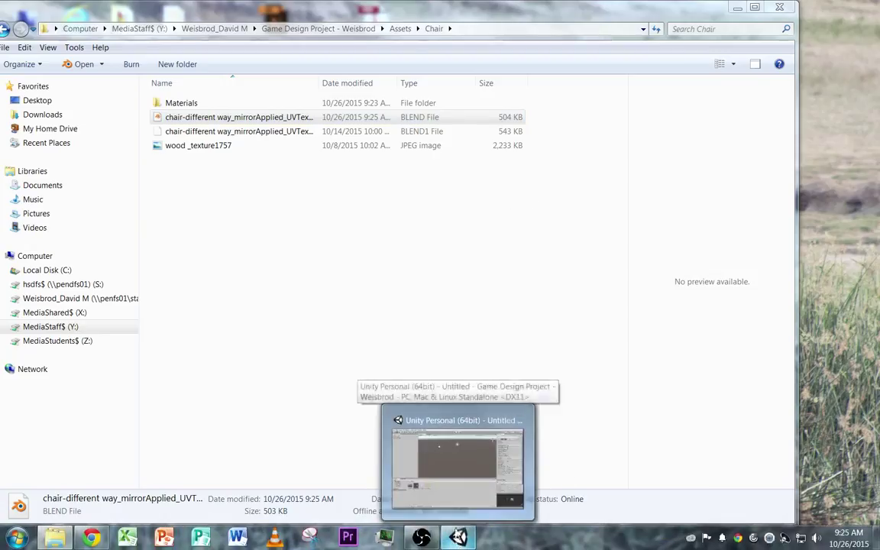
{"action": "mouse_move", "coordinate": [454, 503]}
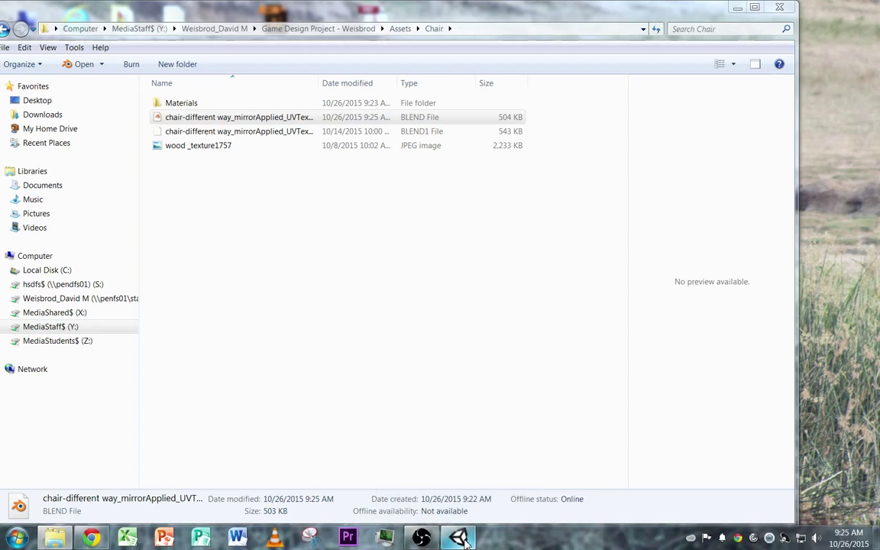
Step: Turn the reimported chair in Unity's preview, then reopen its .blend file in Blender
{"action": "left_click", "coordinate": [471, 491]}
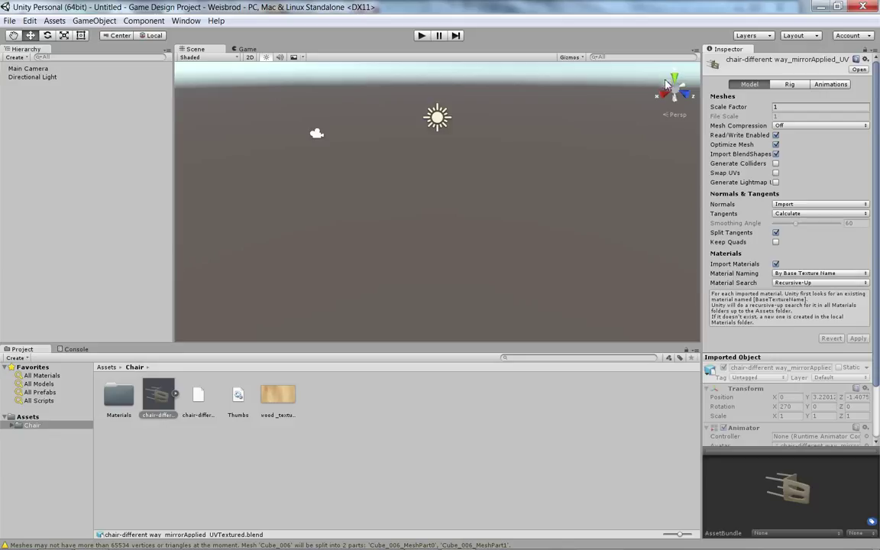
{"action": "left_click_drag", "start_coordinate": [787, 491], "coordinate": [770, 507]}
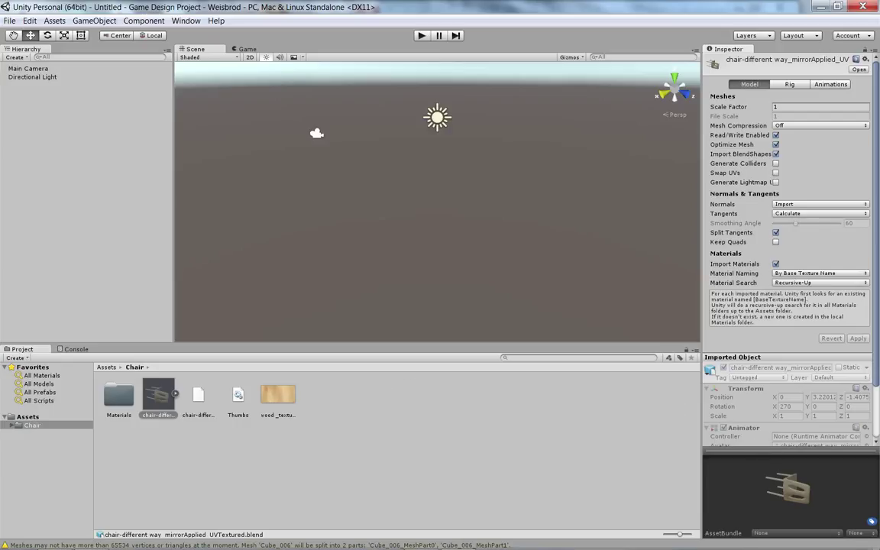
{"action": "mouse_move", "coordinate": [140, 540]}
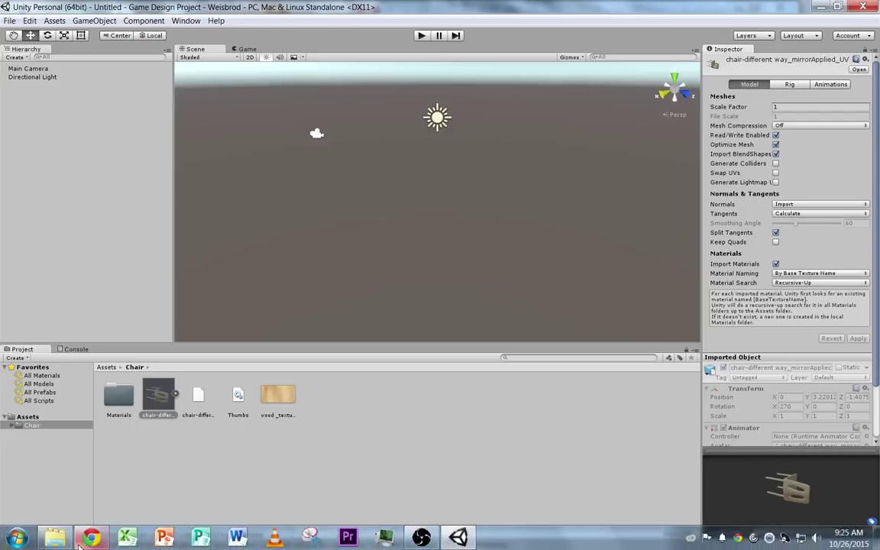
{"action": "left_click", "coordinate": [54, 537]}
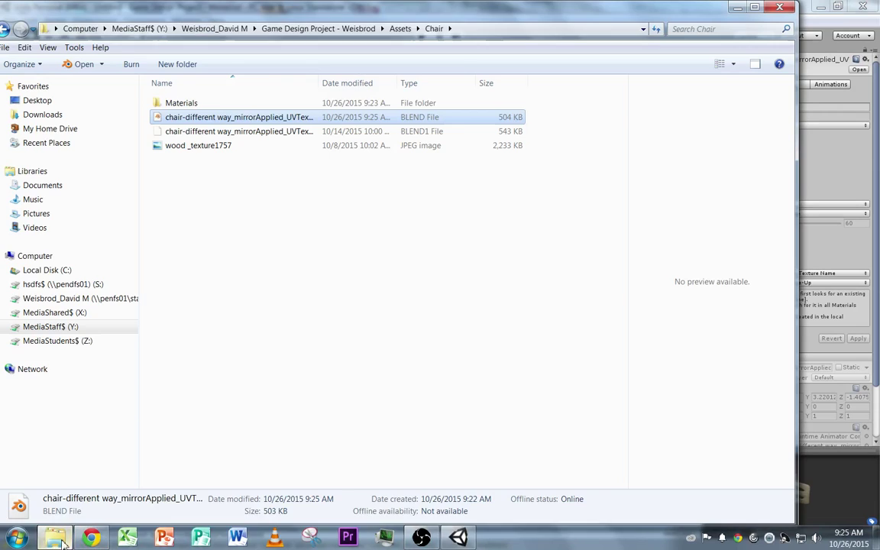
{"action": "double_click", "coordinate": [215, 118]}
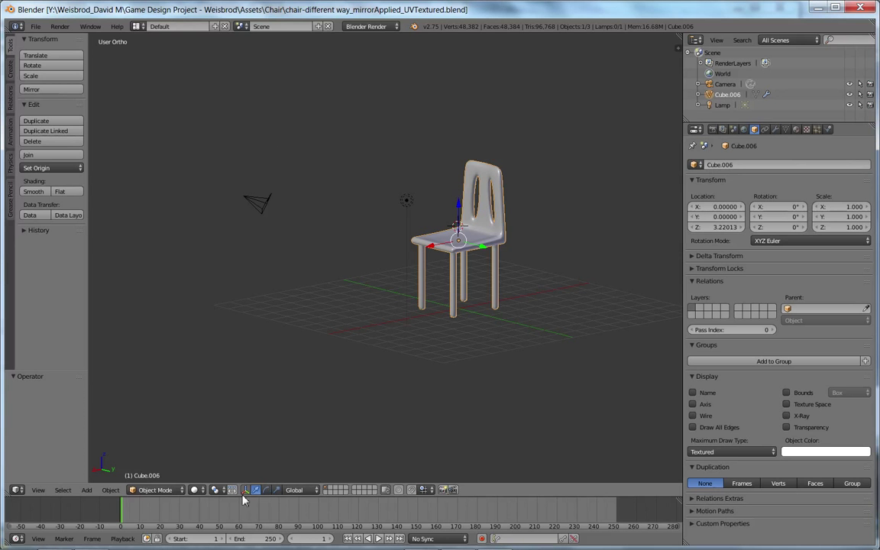
Step: Rotate the Cube.006 chair -90° around the X axis
{"action": "left_click", "coordinate": [265, 489]}
{"action": "middle_click_drag", "start_coordinate": [249, 296], "coordinate": [300, 288]}
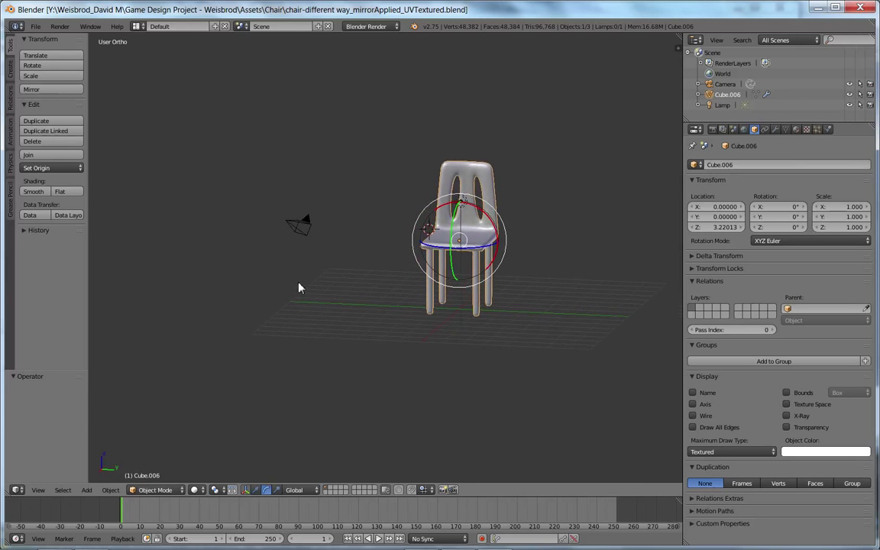
{"action": "middle_click_drag", "start_coordinate": [484, 207], "coordinate": [478, 219]}
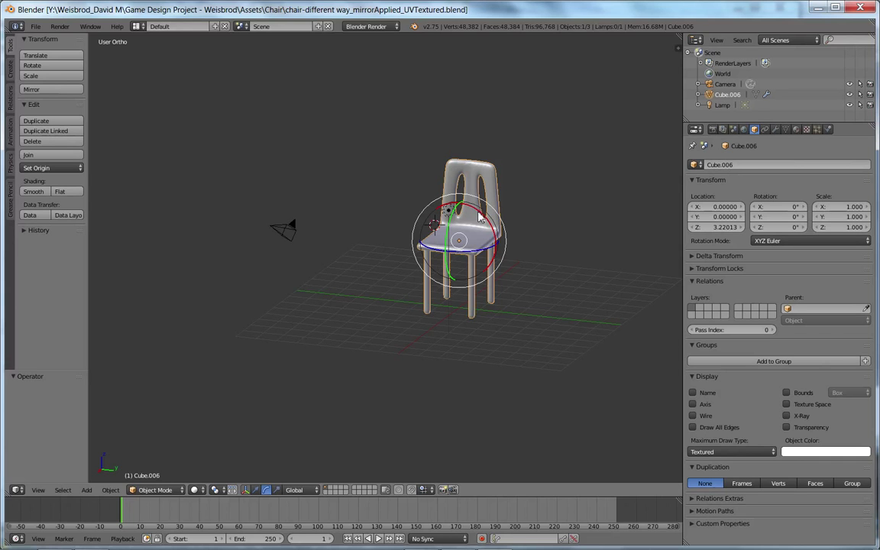
{"action": "left_click_drag", "start_coordinate": [478, 219], "coordinate": [493, 267]}
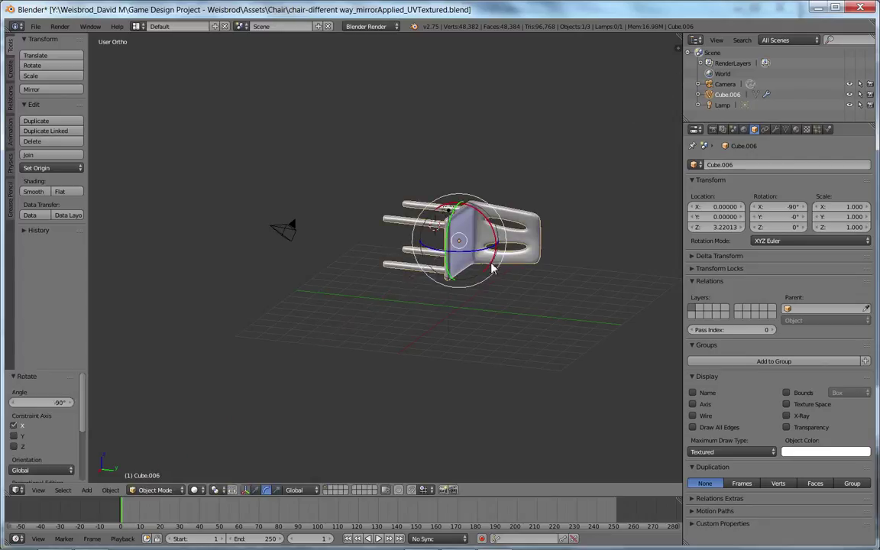
Step: Save the rotated chair over the existing blend file
{"action": "key", "text": "ctrl+s"}
{"action": "left_click", "coordinate": [407, 264]}
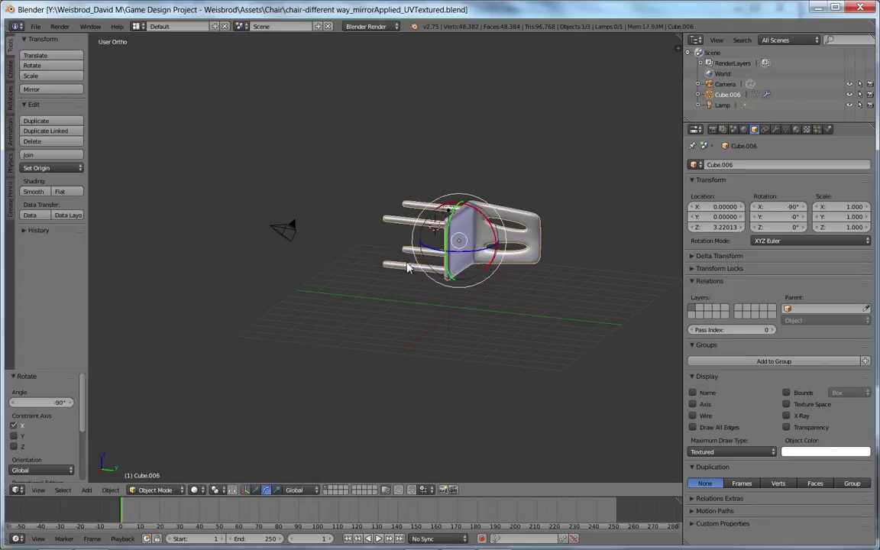
{"action": "left_click", "coordinate": [815, 9]}
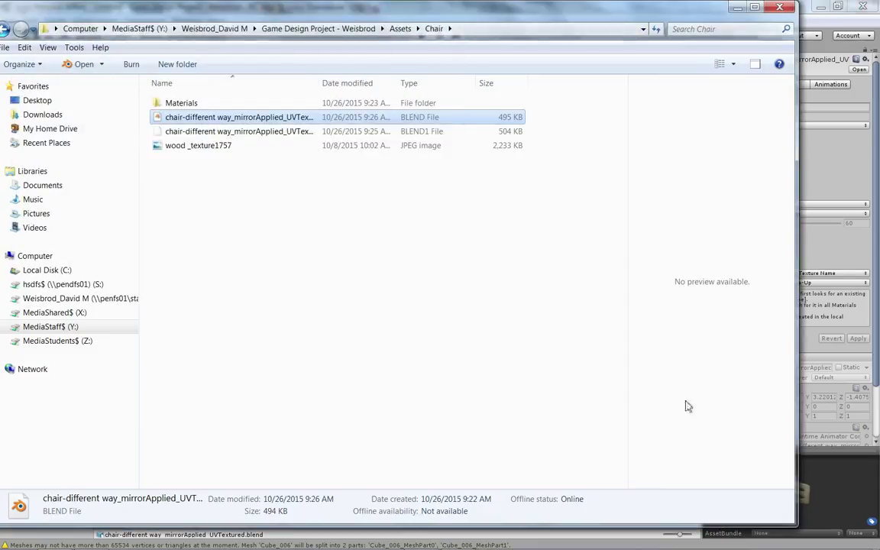
Step: Return to Unity and review the wood texture, Materials folder and updated chair model in Assets/Chair
{"action": "left_click", "coordinate": [858, 477]}
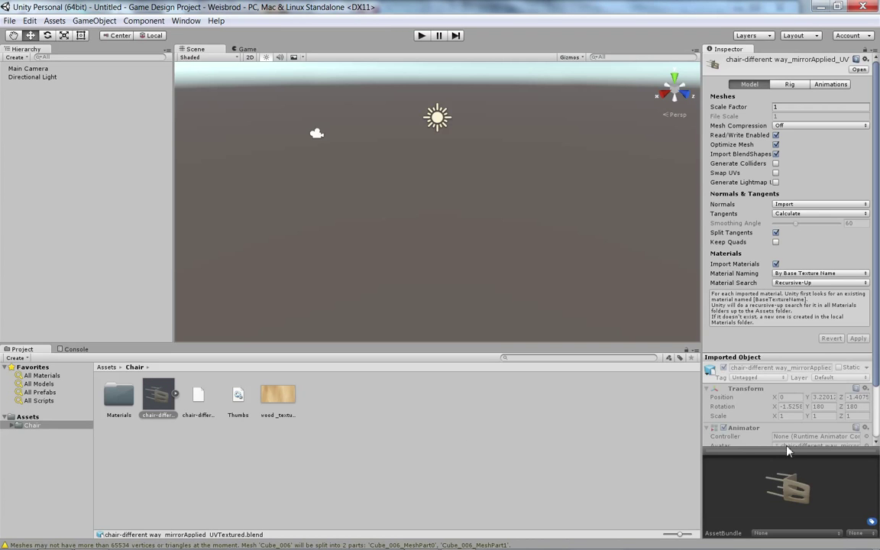
{"action": "left_click", "coordinate": [278, 401]}
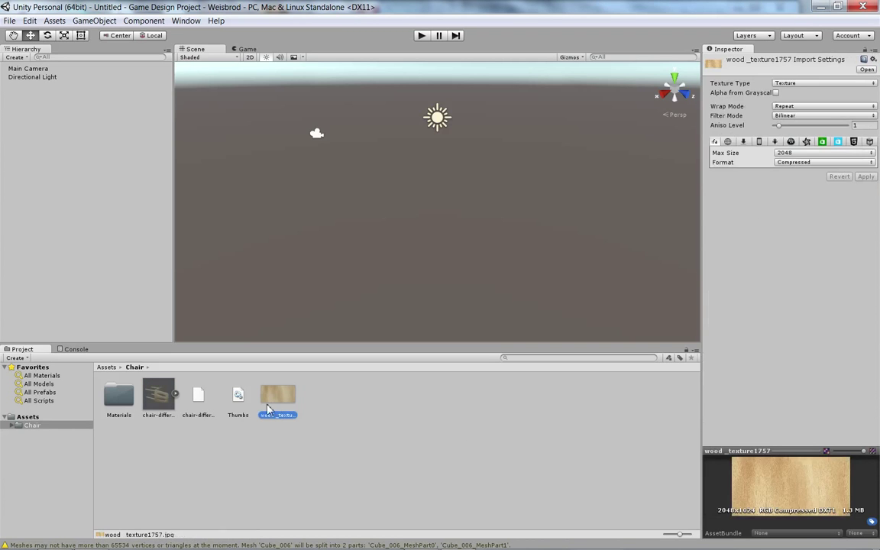
{"action": "left_click", "coordinate": [161, 412]}
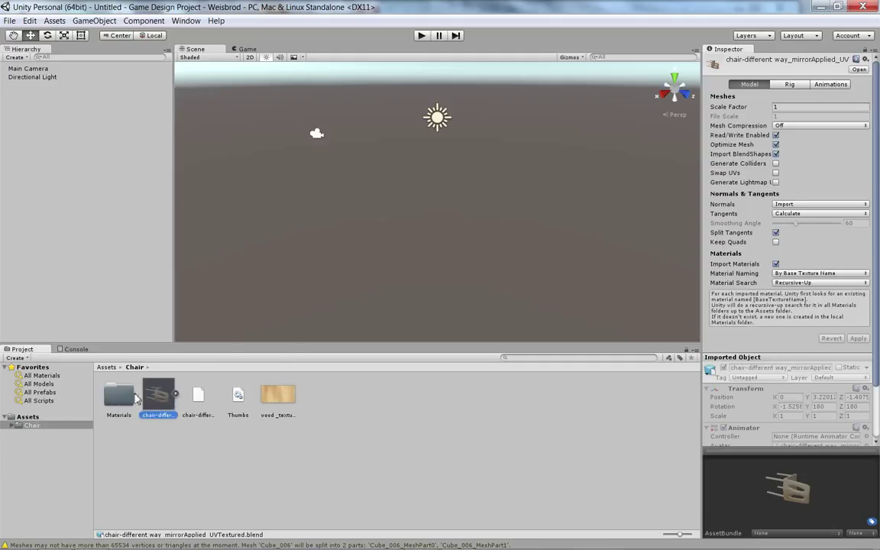
{"action": "left_click", "coordinate": [119, 395]}
{"action": "left_click", "coordinate": [162, 399]}
Step: Drag the chair model into the scene and orbit the view to inspect it
{"action": "left_click_drag", "start_coordinate": [162, 391], "coordinate": [447, 199]}
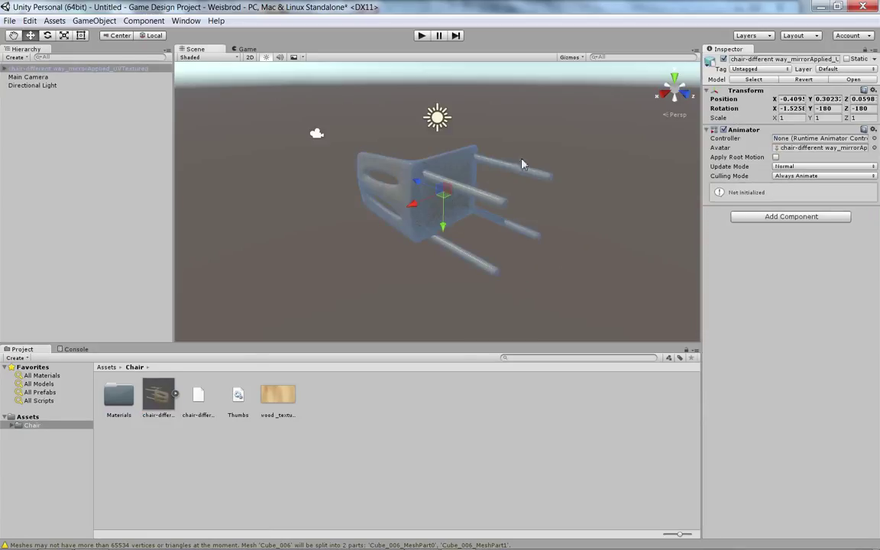
{"action": "middle_click_drag", "start_coordinate": [339, 200], "coordinate": [362, 199]}
{"action": "left_click", "coordinate": [344, 193]}
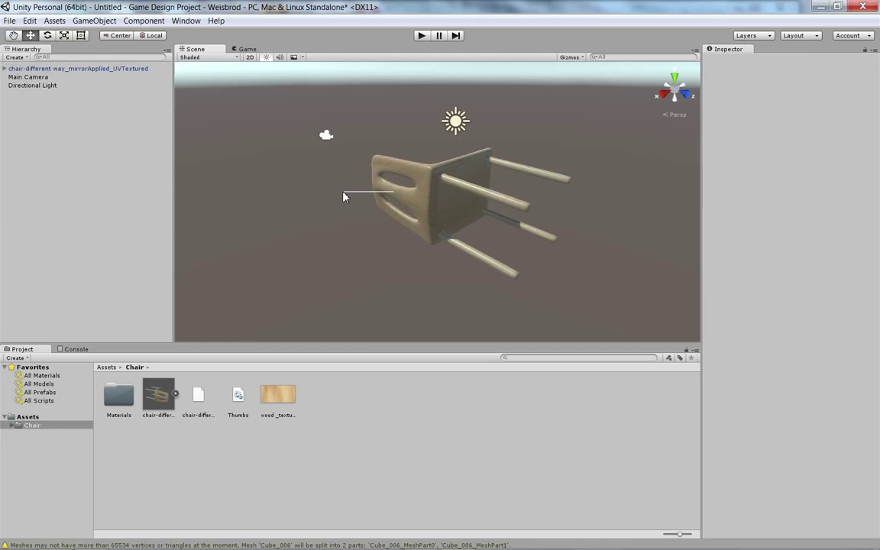
{"action": "left_click_drag", "start_coordinate": [343, 192], "coordinate": [480, 211], "text": "alt"}
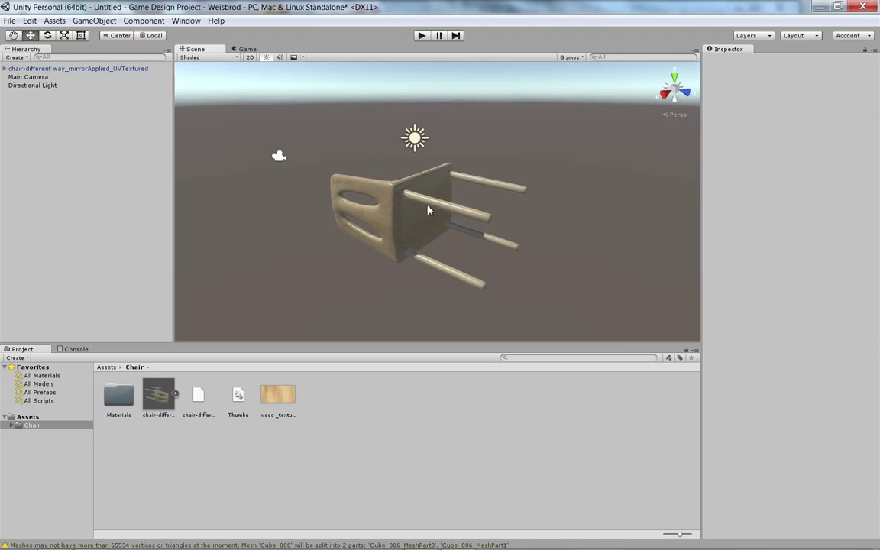
Step: Select the upside-down chair in the Scene view and delete it
{"action": "left_click", "coordinate": [384, 183]}
{"action": "left_click_drag", "start_coordinate": [394, 183], "coordinate": [426, 192], "text": "alt"}
{"action": "left_click", "coordinate": [286, 242]}
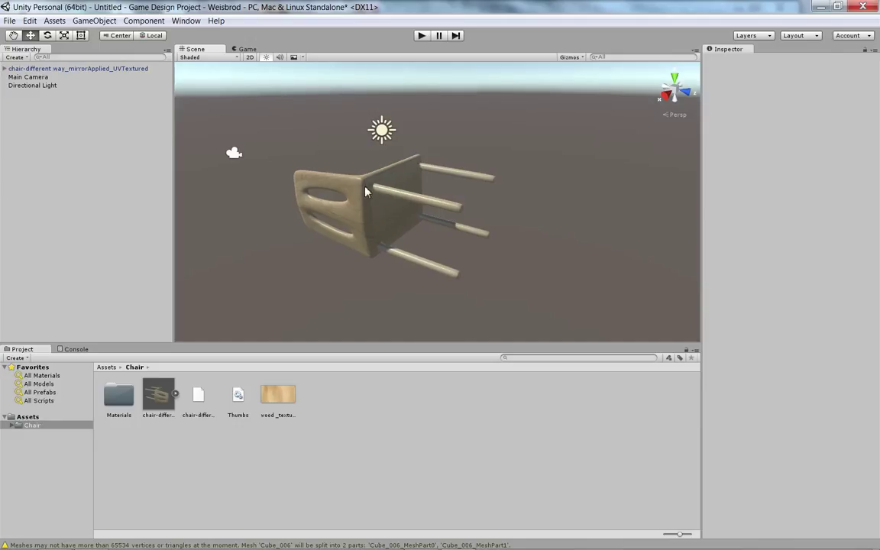
{"action": "left_click", "coordinate": [365, 190]}
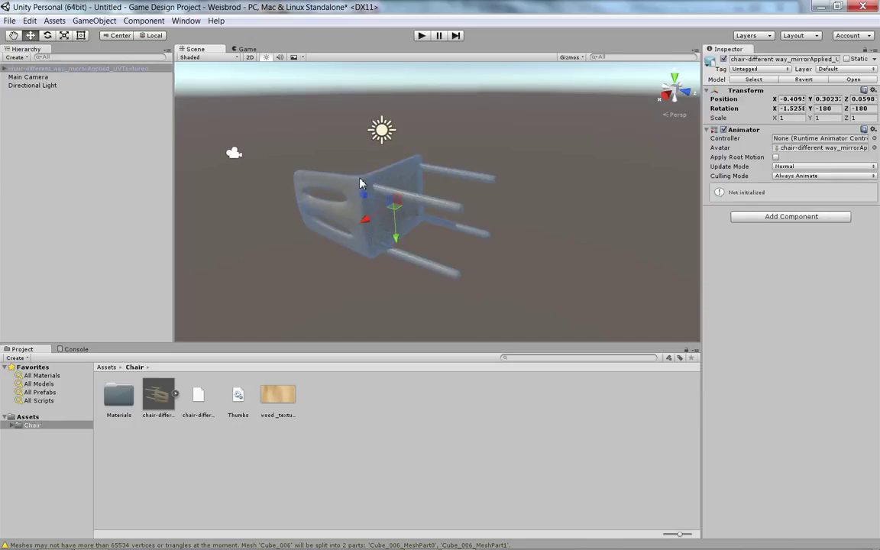
{"action": "key", "text": "Delete"}
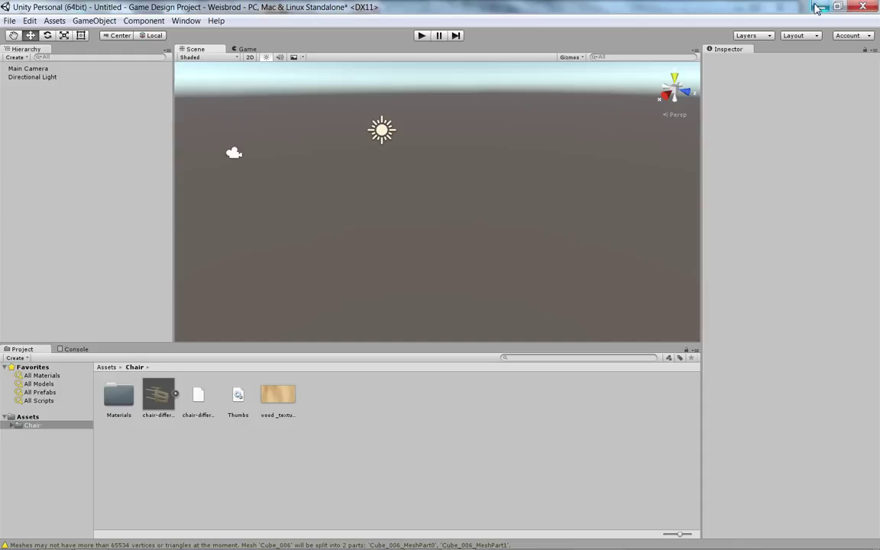
Step: Save the project with File > Save Project
{"action": "left_click", "coordinate": [10, 20]}
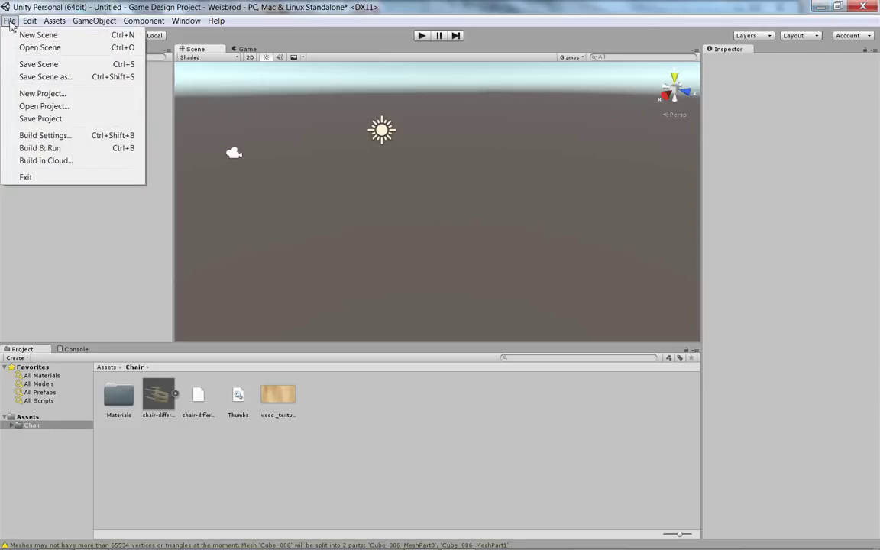
{"action": "mouse_move", "coordinate": [27, 22]}
{"action": "left_click", "coordinate": [25, 117]}
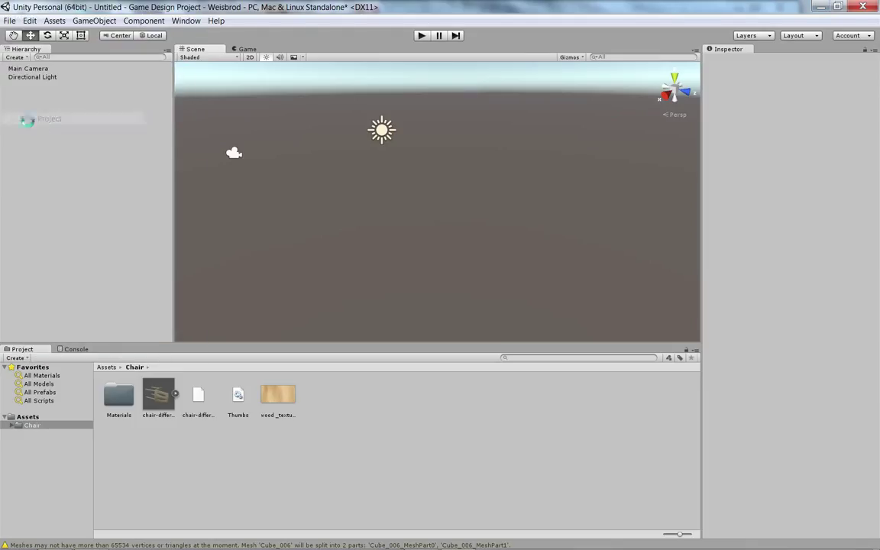
Step: Close Unity and save the modified scene as Scene1 in the Assets folder
{"action": "left_click", "coordinate": [855, 6]}
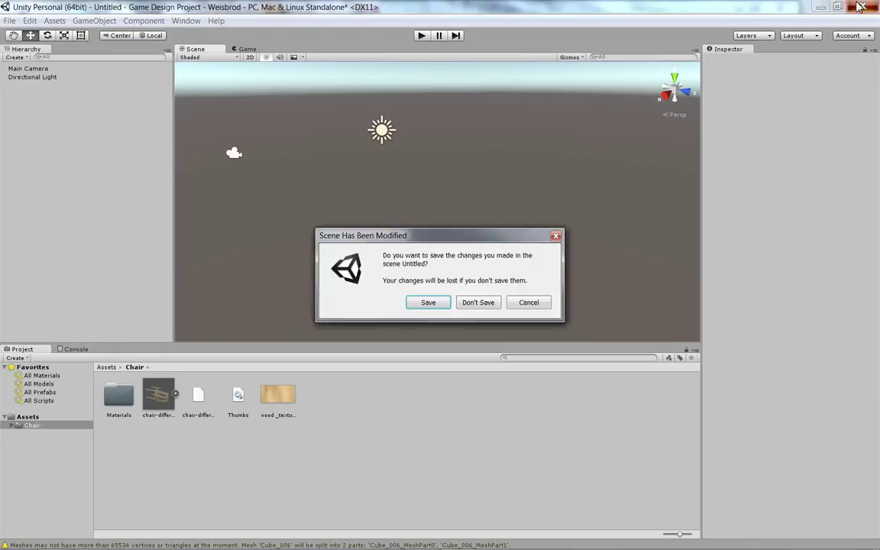
{"action": "left_click", "coordinate": [440, 306]}
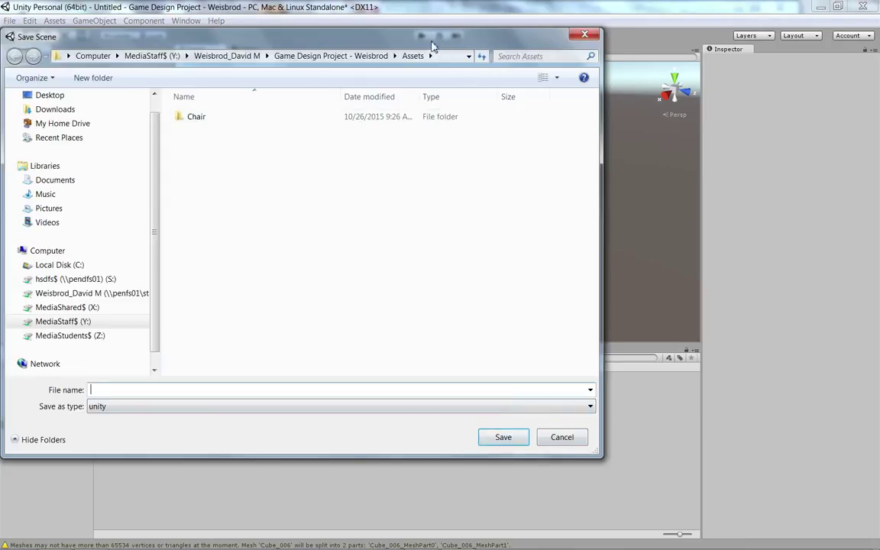
{"action": "left_click_drag", "start_coordinate": [433, 45], "coordinate": [481, 12]}
{"action": "left_click", "coordinate": [616, 412]}
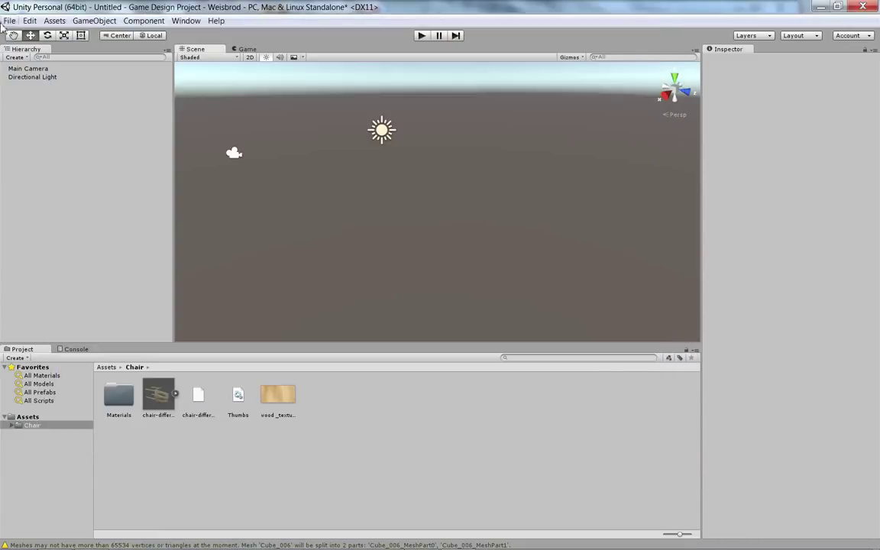
{"action": "left_click", "coordinate": [862, 7]}
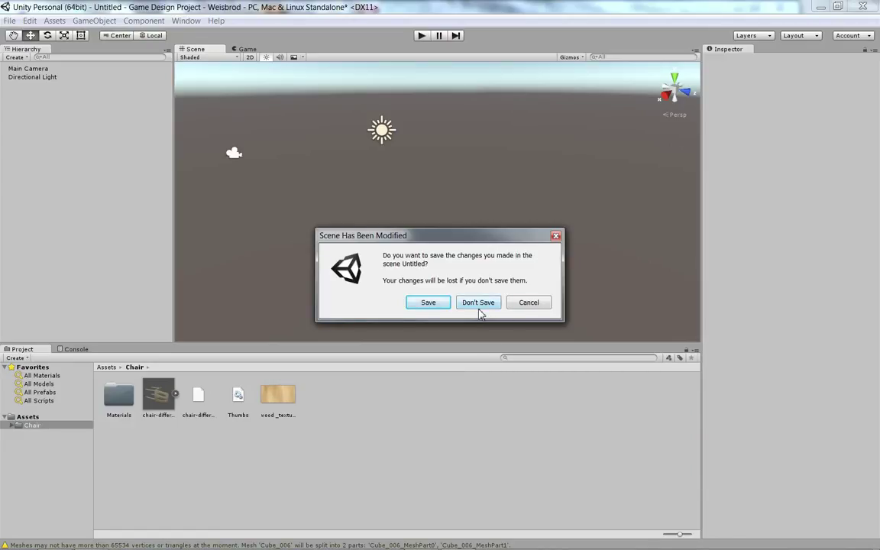
{"action": "left_click", "coordinate": [437, 304]}
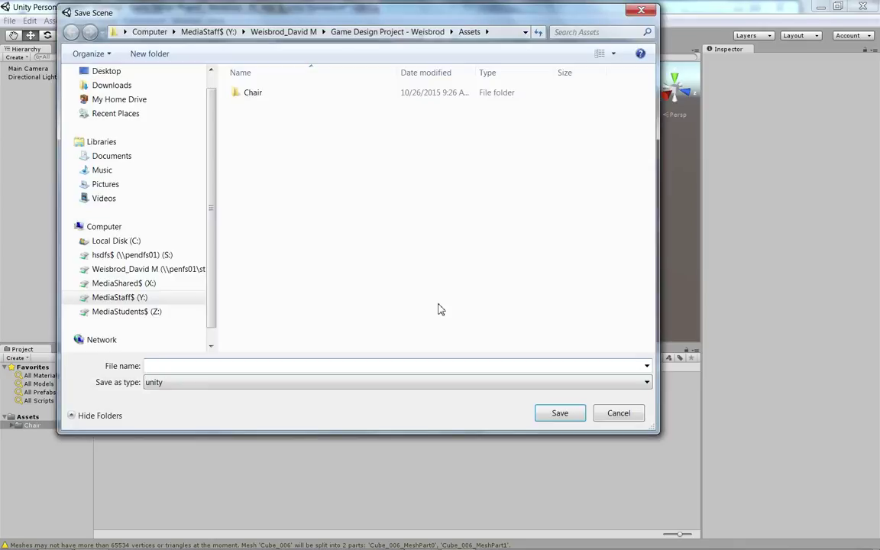
{"action": "type", "text": "Scene1"}
{"action": "key", "text": "Return"}
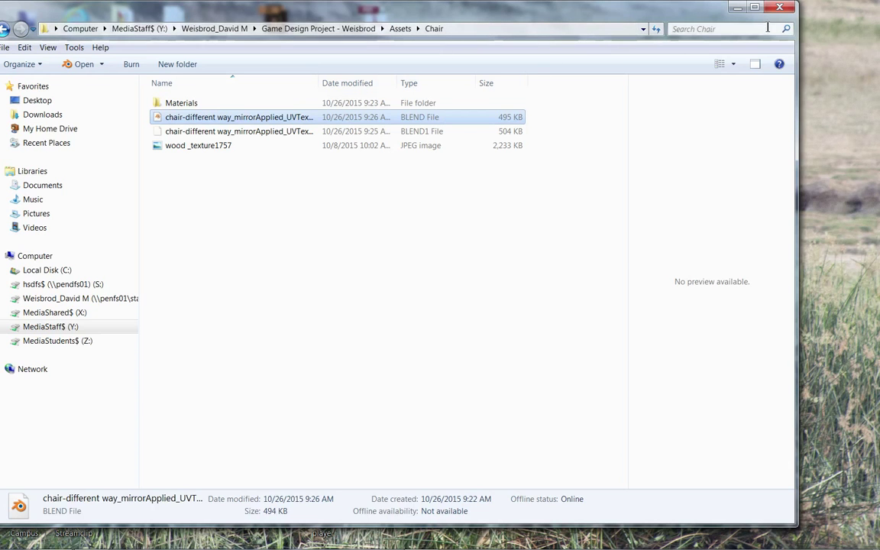
Step: Close the Chair window and browse from MediaStaff$ (Y:) into the game design project folder
{"action": "left_click", "coordinate": [779, 7]}
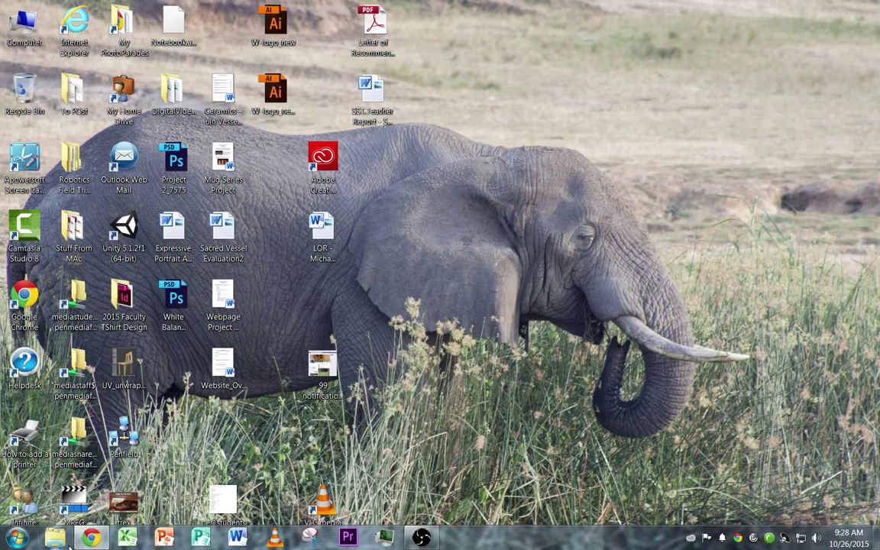
{"action": "left_click", "coordinate": [62, 539]}
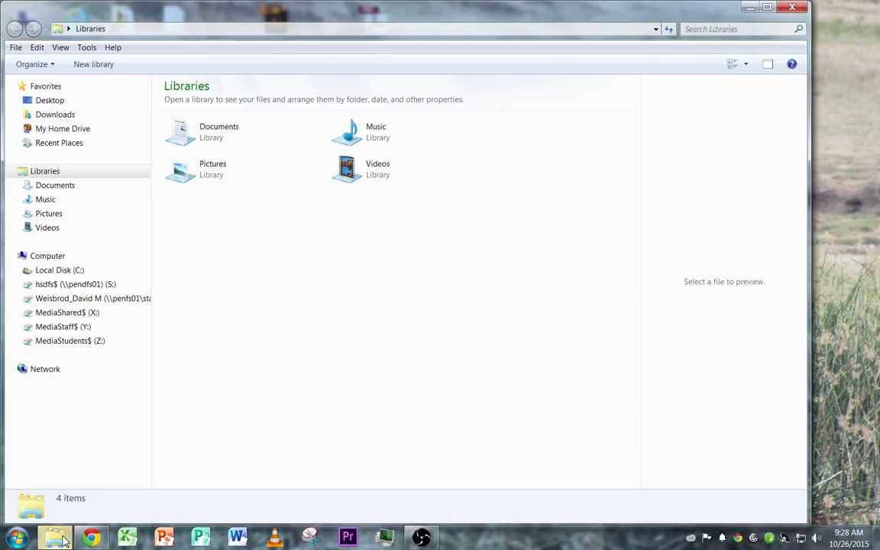
{"action": "left_click", "coordinate": [76, 328]}
{"action": "double_click", "coordinate": [209, 342]}
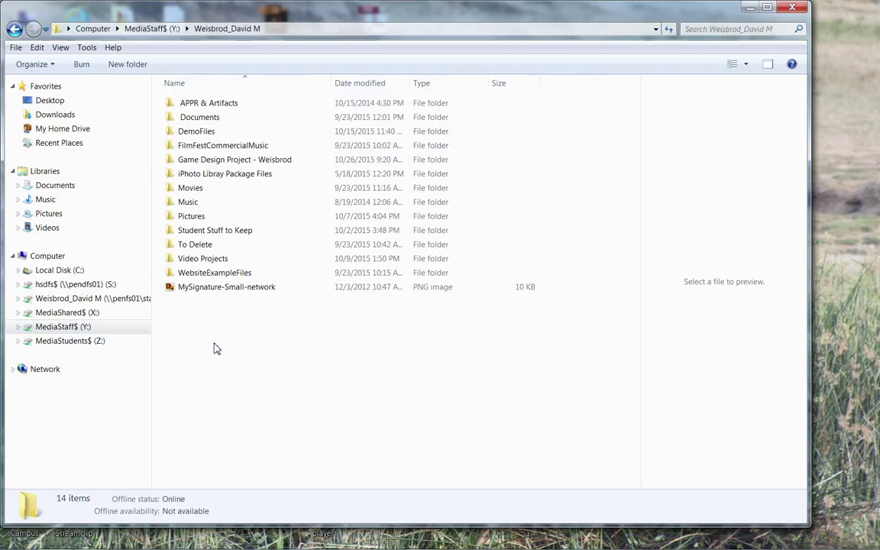
{"action": "double_click", "coordinate": [246, 162]}
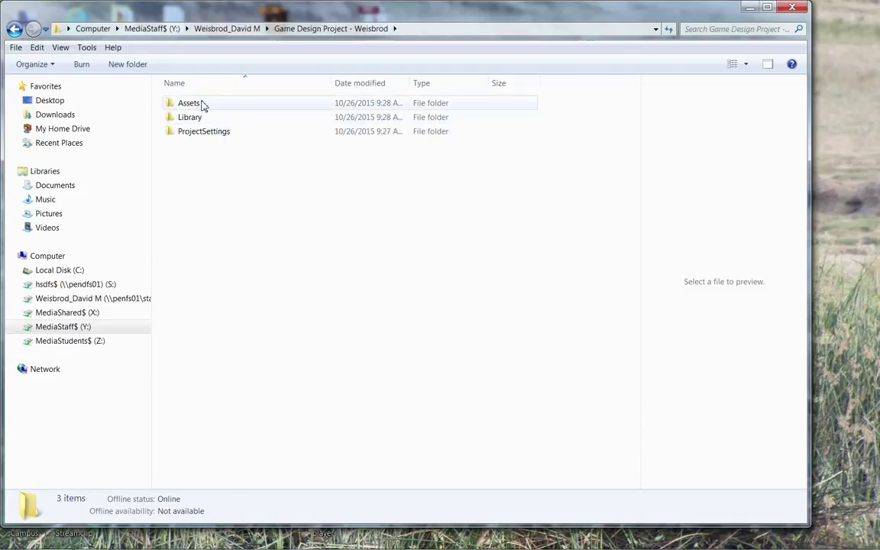
Step: Open the project's Assets folder showing the Chair folder and the 12 KB Scene1 file
{"action": "double_click", "coordinate": [202, 105]}
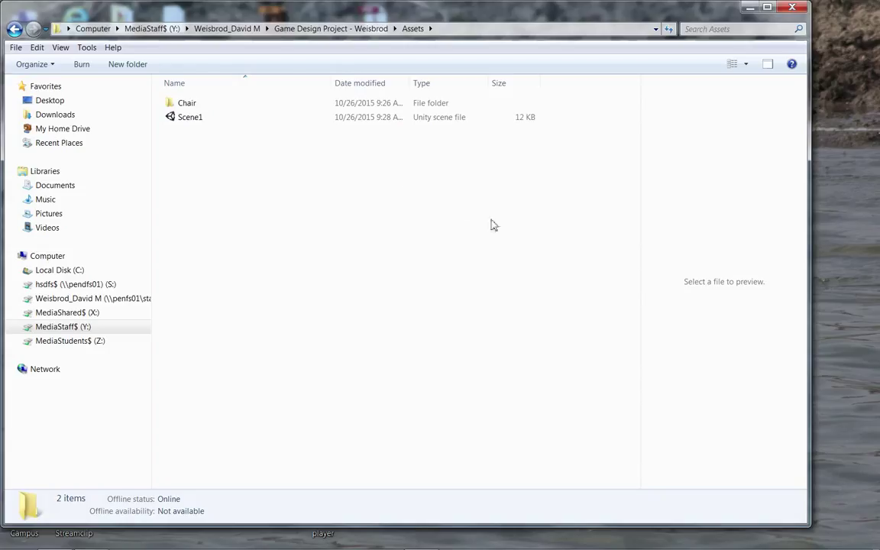
Step: Open the Chair folder and widen the Name column to show full file names
{"action": "double_click", "coordinate": [187, 104]}
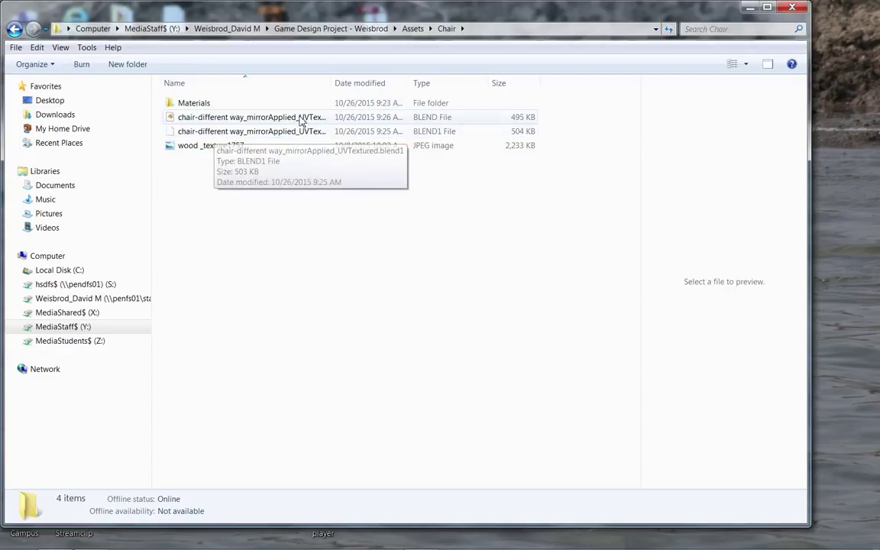
{"action": "left_click_drag", "start_coordinate": [331, 83], "coordinate": [415, 84]}
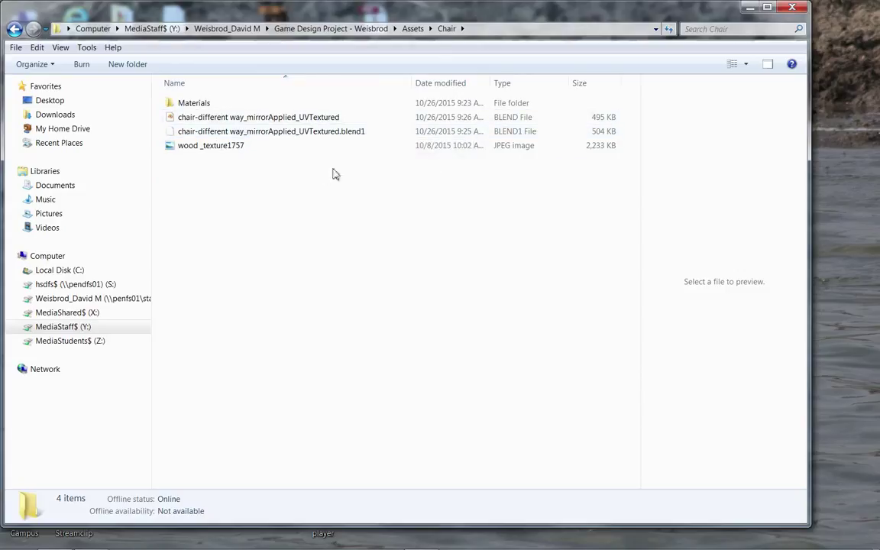
{"action": "mouse_move", "coordinate": [300, 123]}
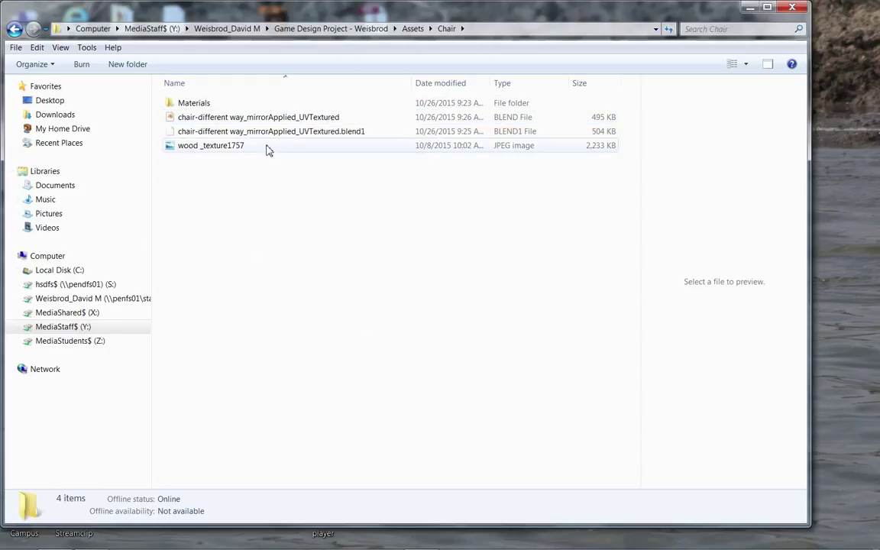
{"action": "mouse_move", "coordinate": [267, 150]}
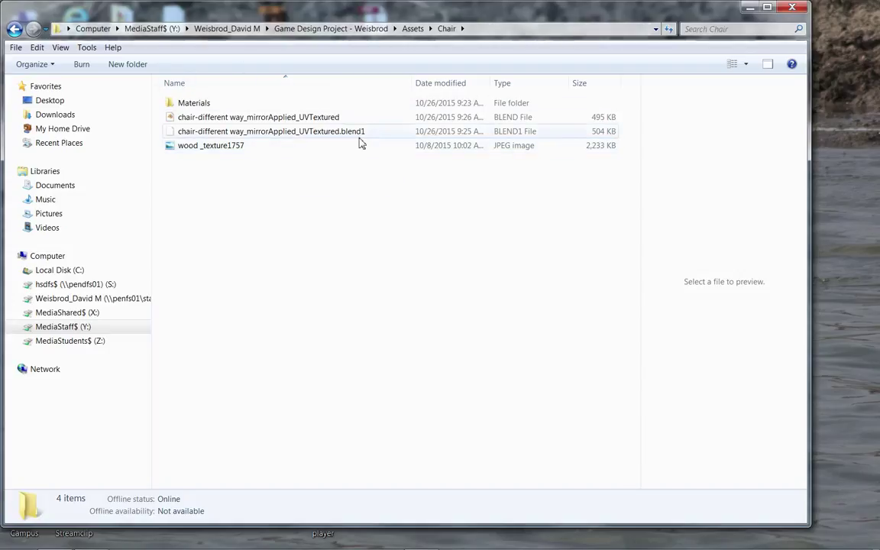
{"action": "mouse_move", "coordinate": [361, 143]}
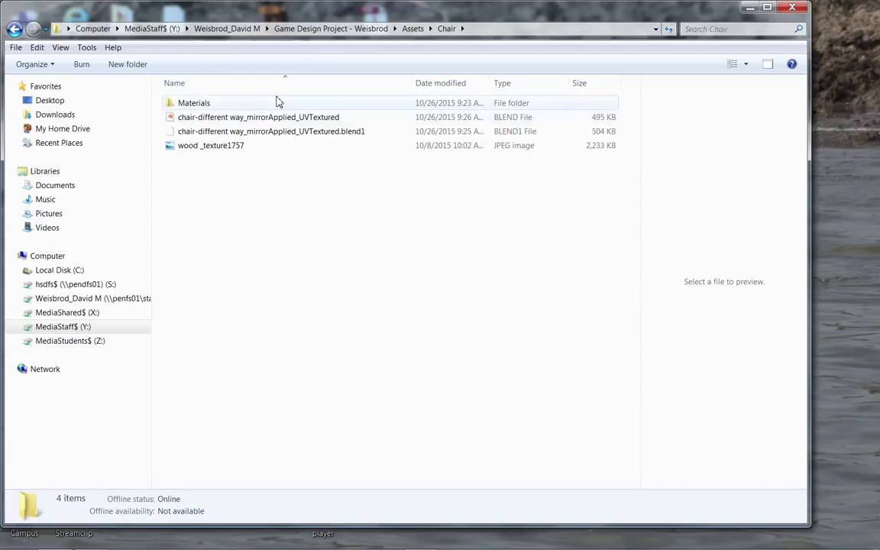
Step: Restore the recording program's window from the taskbar
{"action": "mouse_move", "coordinate": [278, 102]}
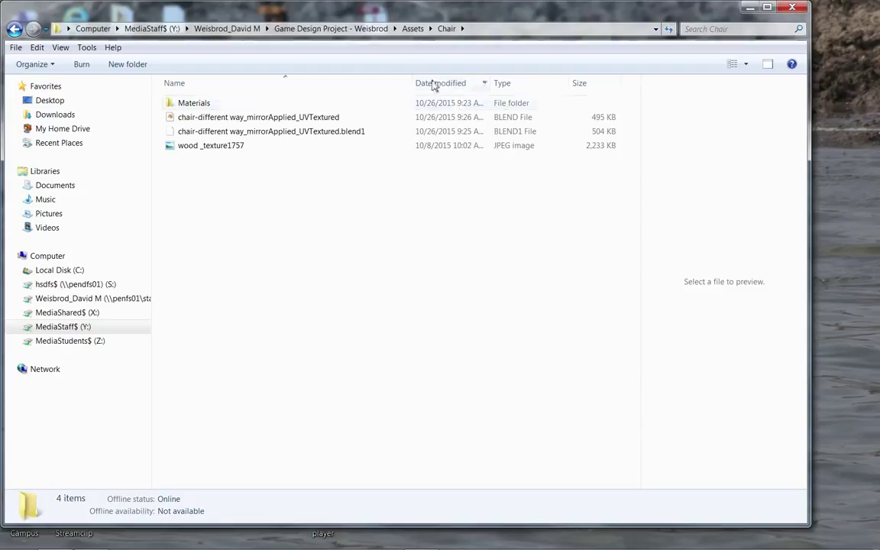
{"action": "mouse_move", "coordinate": [351, 546]}
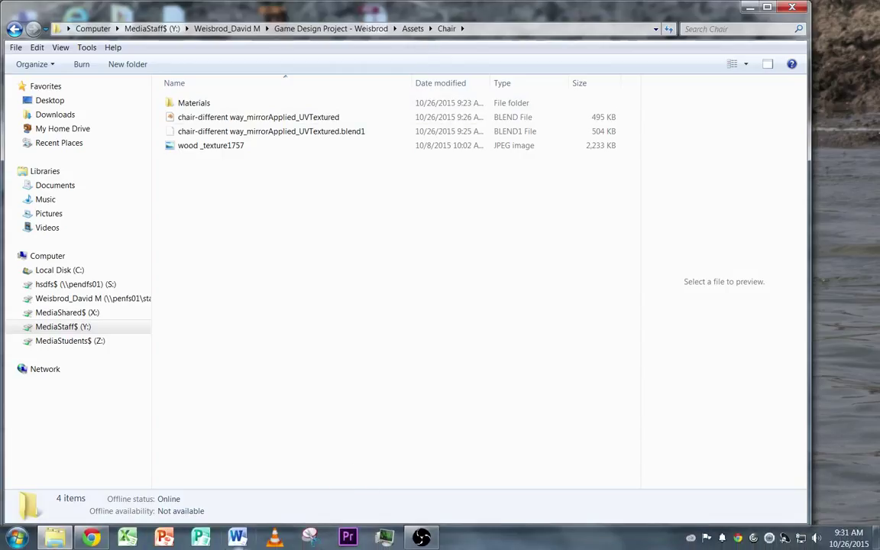
{"action": "mouse_move", "coordinate": [417, 542]}
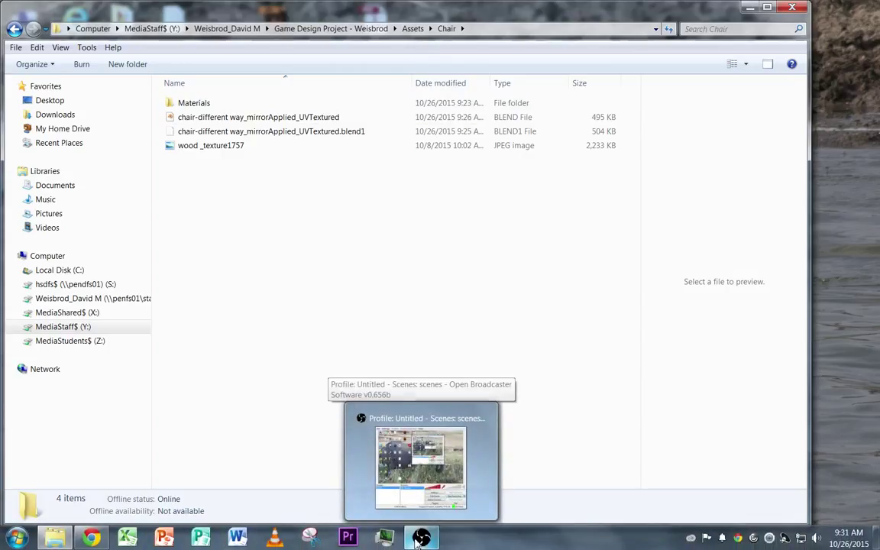
{"action": "right_click", "coordinate": [418, 539]}
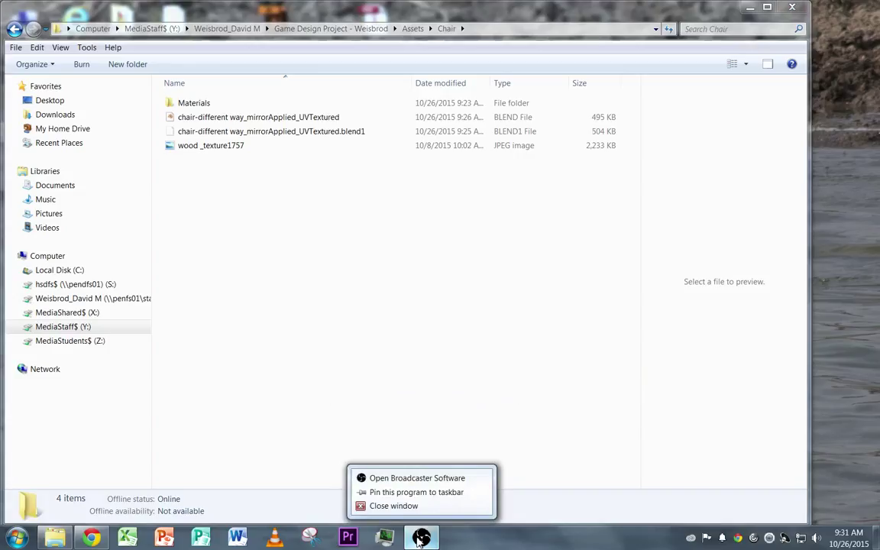
{"action": "left_click", "coordinate": [419, 539]}
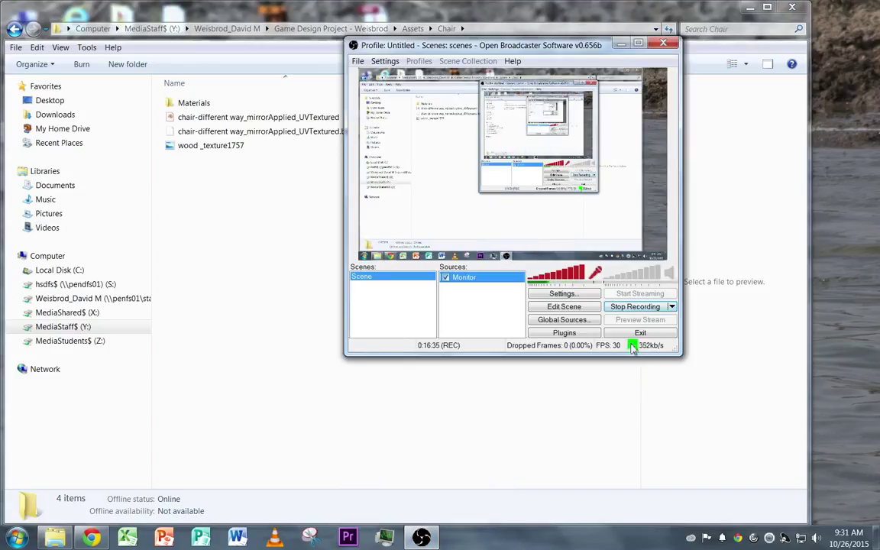